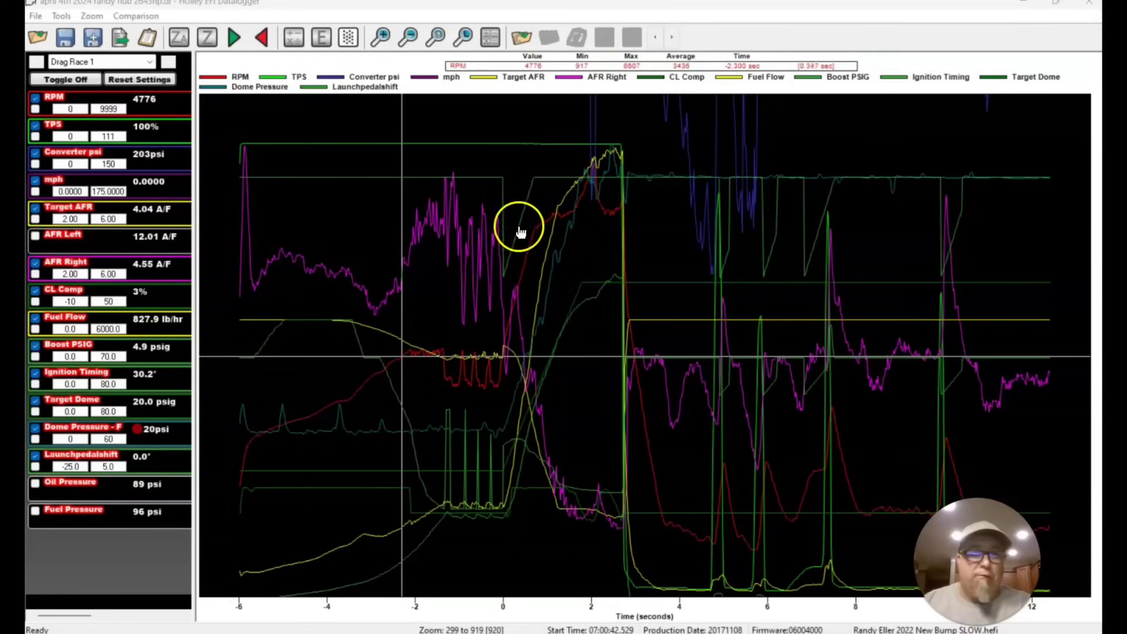
Step: Place the data cursor at the beginning of the RPM rise, about -5.5 seconds, to read the channel values
left_click(253, 431)
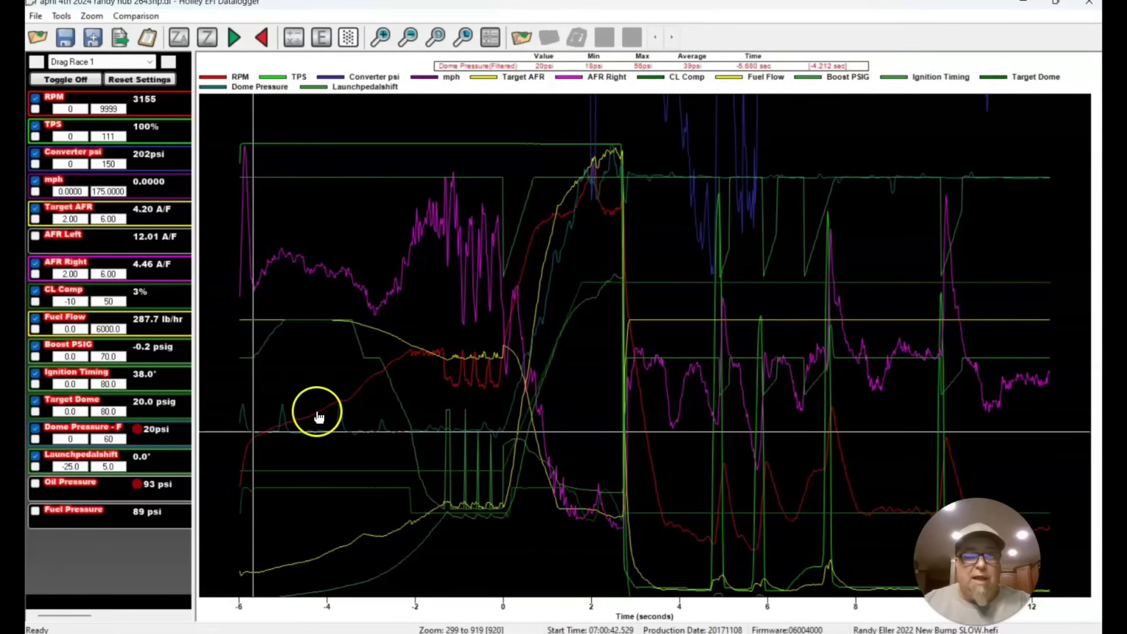
left_click(257, 435)
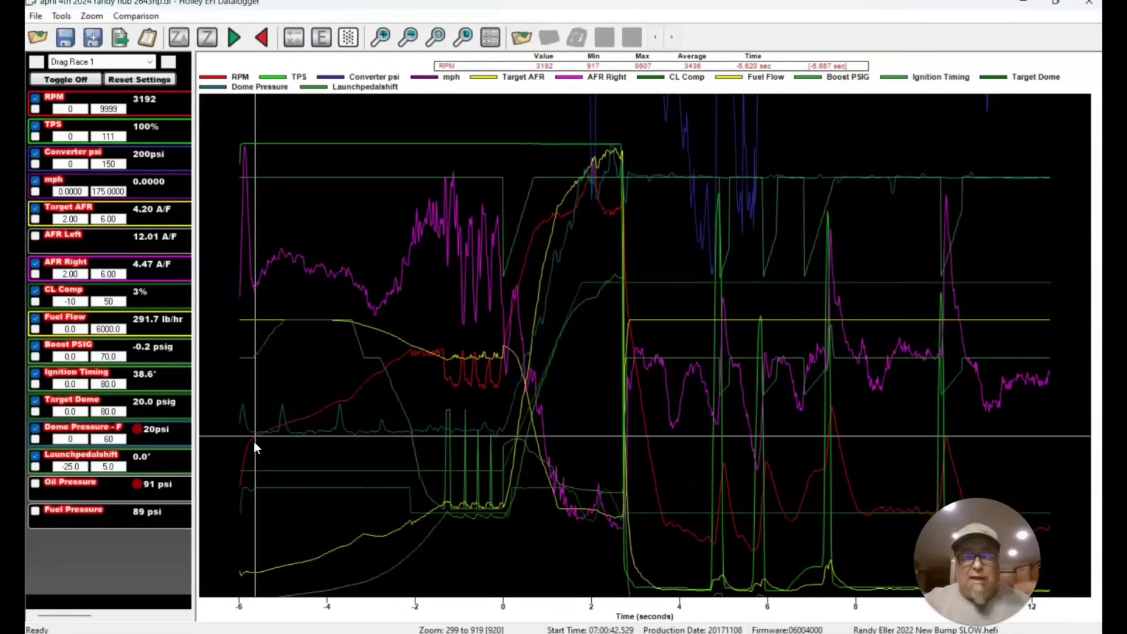
left_click(271, 446)
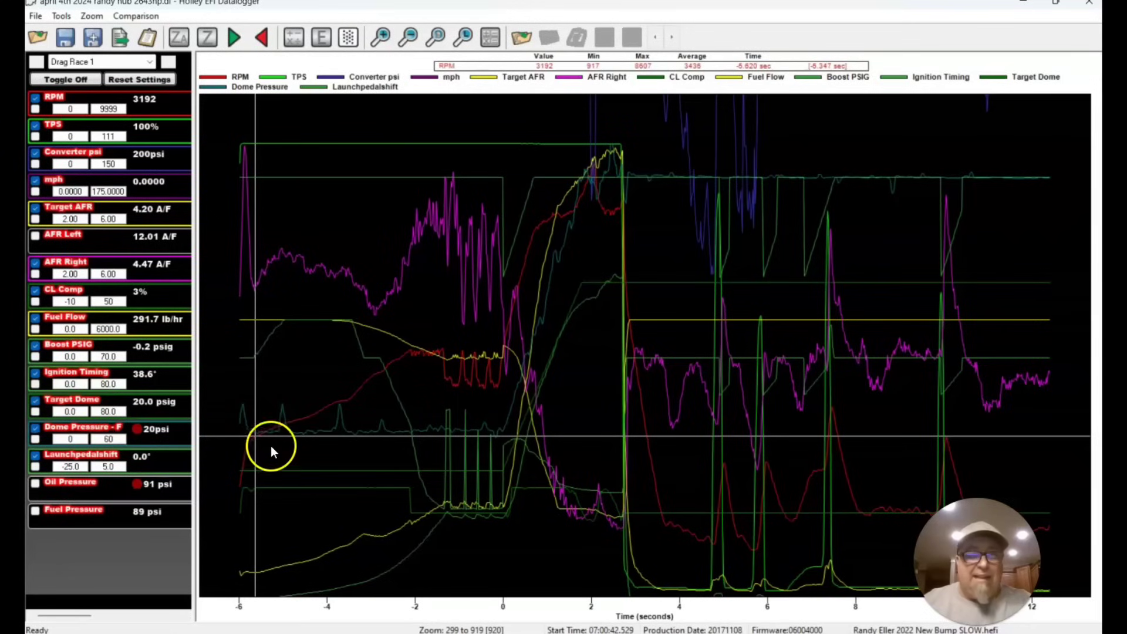
left_click(420, 366)
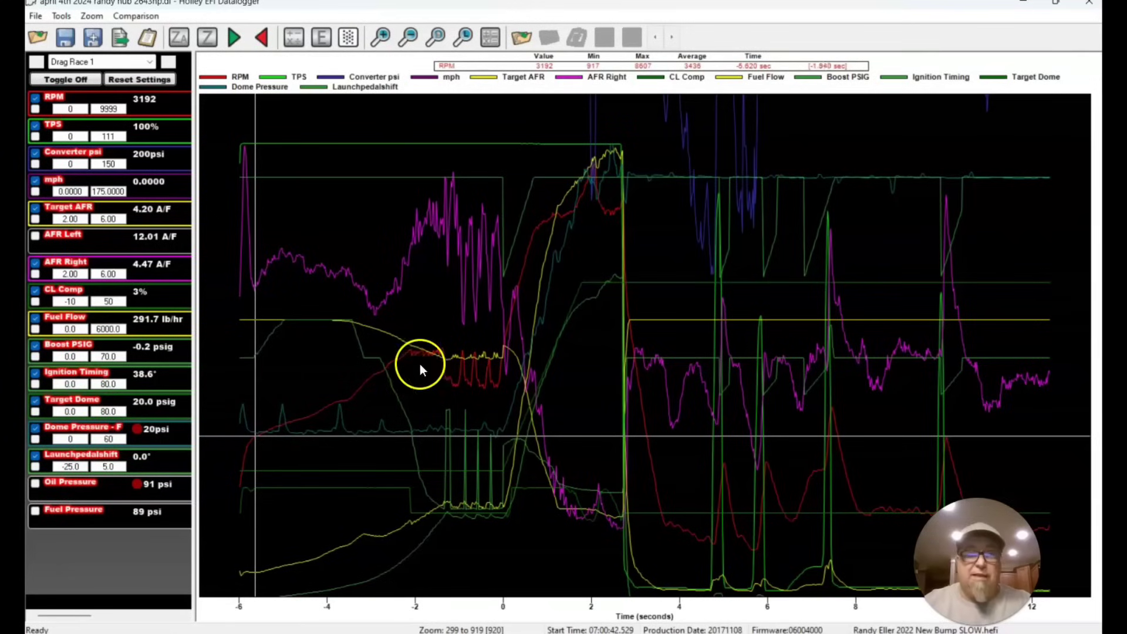
left_click(259, 432)
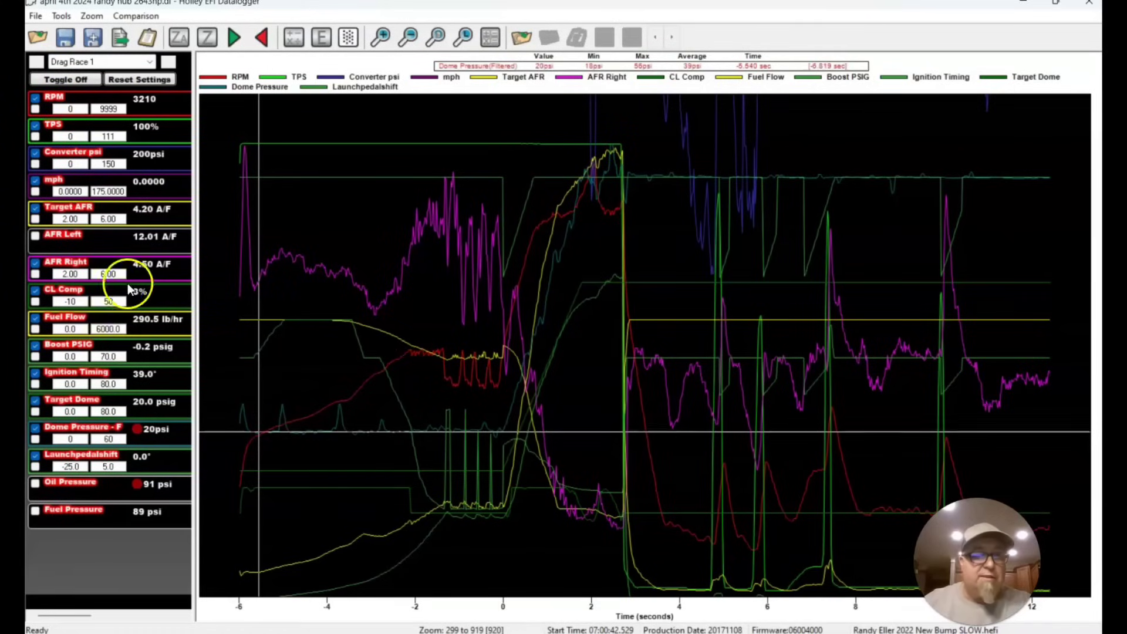
Step: Step the data cursor forward from about -5.5 to -1.5 seconds to examine RPM, boost and ignition timing during spool-up
key("Right")
key("Right")
key("Right")
key("Right")
key("Right")
key("Right")
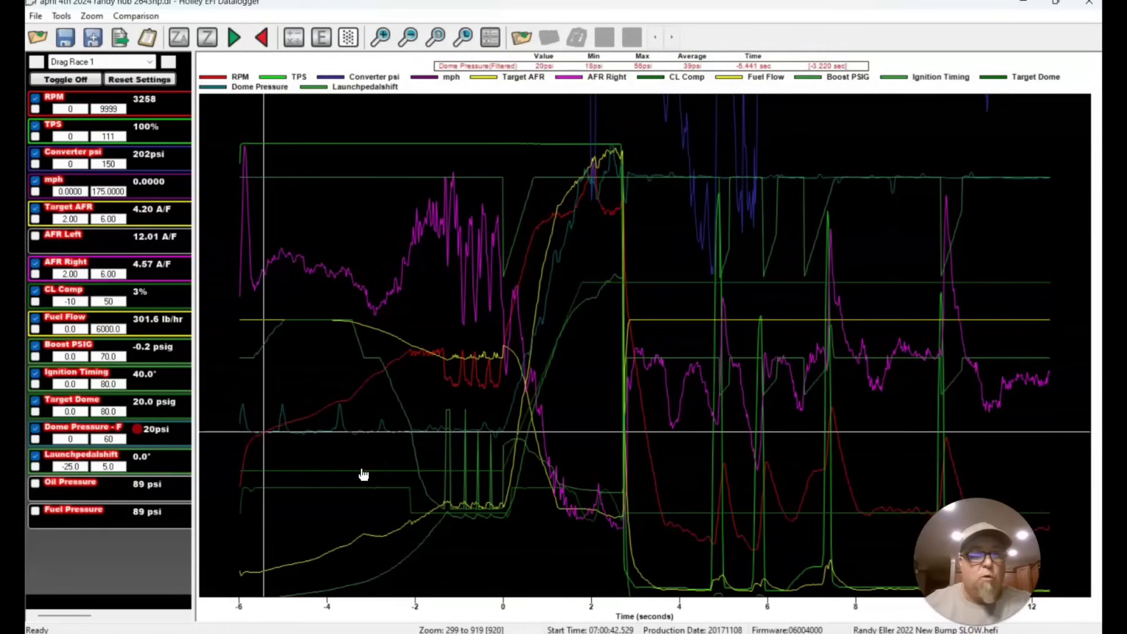
key("Right")
key("Right")
key("Right")
key("Right")
key("Right")
key("Right")
key("Right")
key("Right")
key("Right")
key("Right")
key("Right")
key("Right")
key("Right")
key("Right")
key("Right")
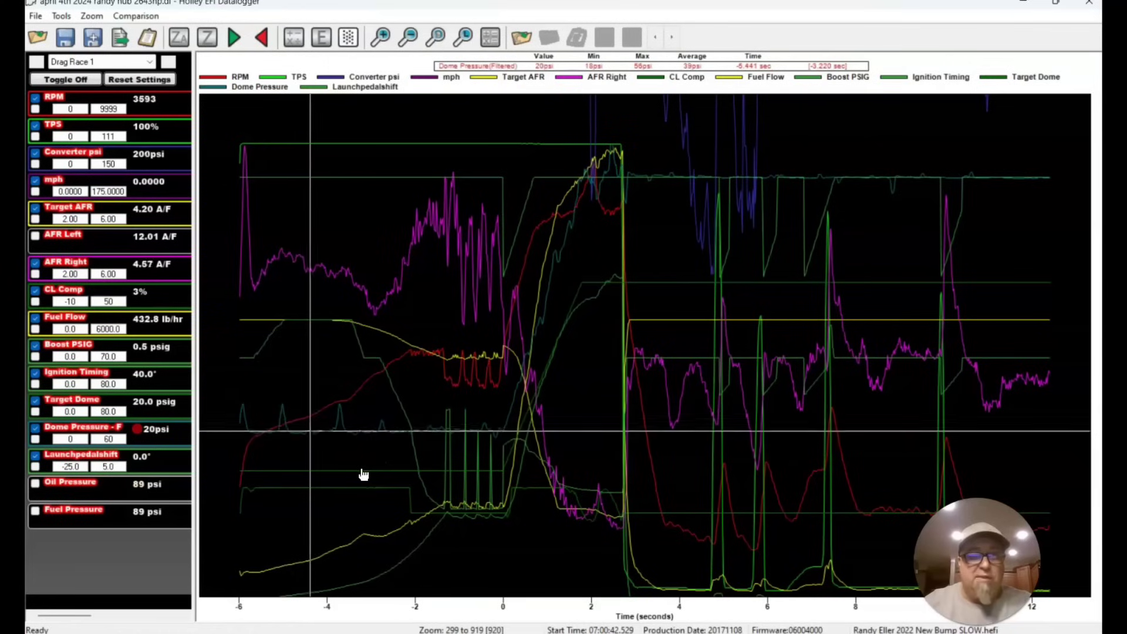
key("Right")
key("Right")
key("Right")
key("Right")
key("Right")
key("Right")
key("Right")
key("Right")
key("Right")
key("Right")
key("Right")
key("Right")
key("Right")
key("Right")
key("Right")
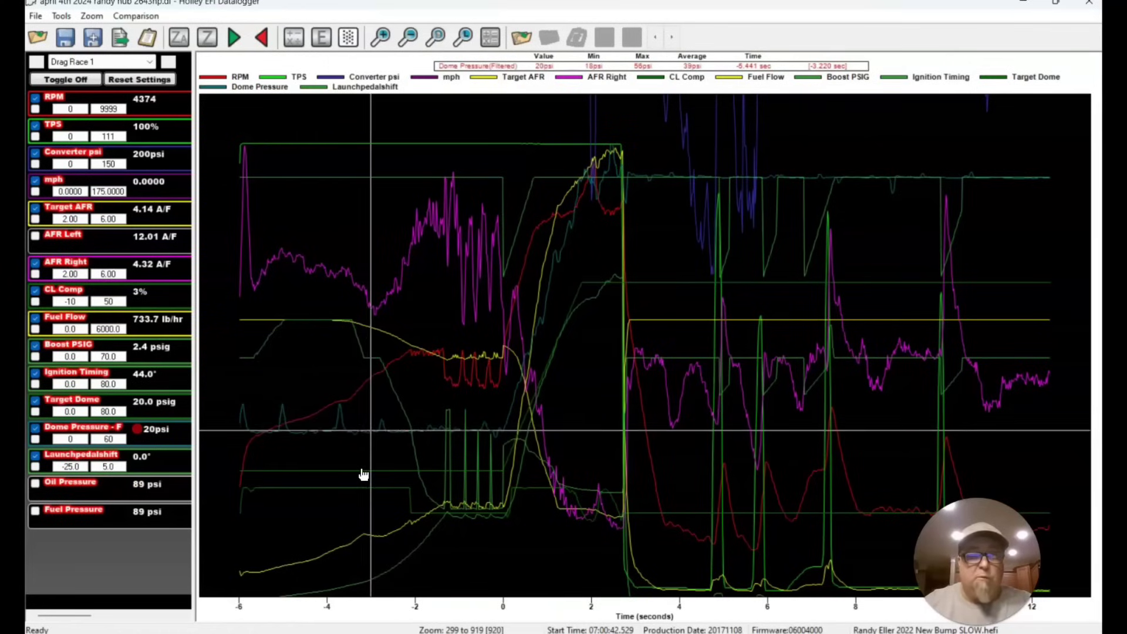
key("Right")
key("Right")
key("Right")
key("Right")
key("Right")
key("Right")
key("Right")
key("Right")
key("Right")
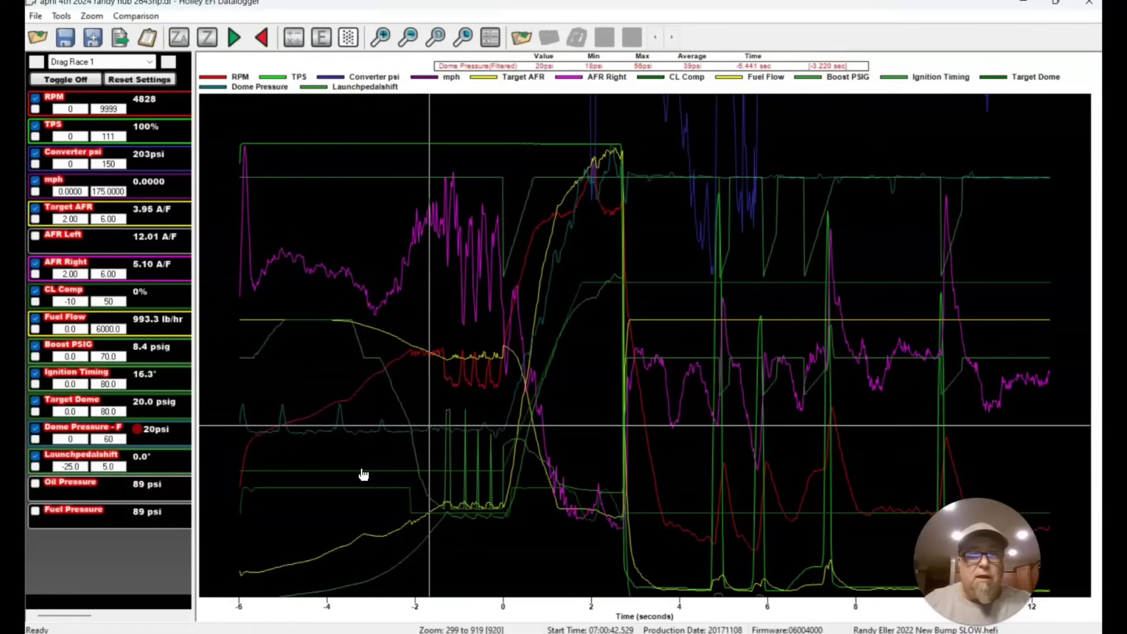
key("Right")
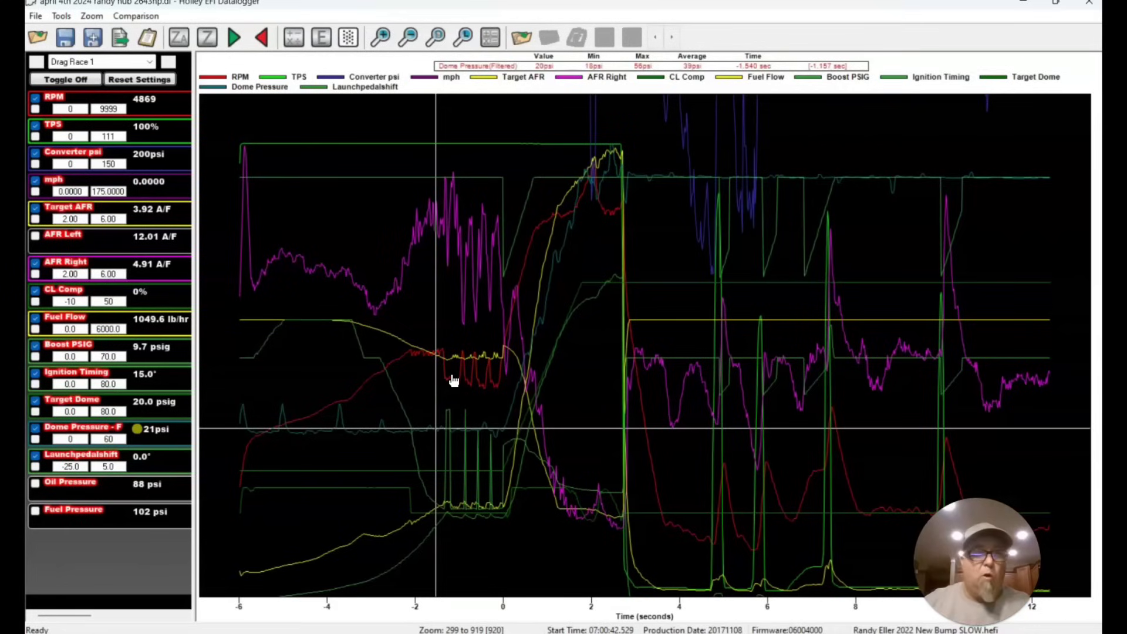
Step: Advance the data cursor from about -1.5 to -1.05 seconds to examine RPM, boost and timing through the first bump
left_click(422, 344)
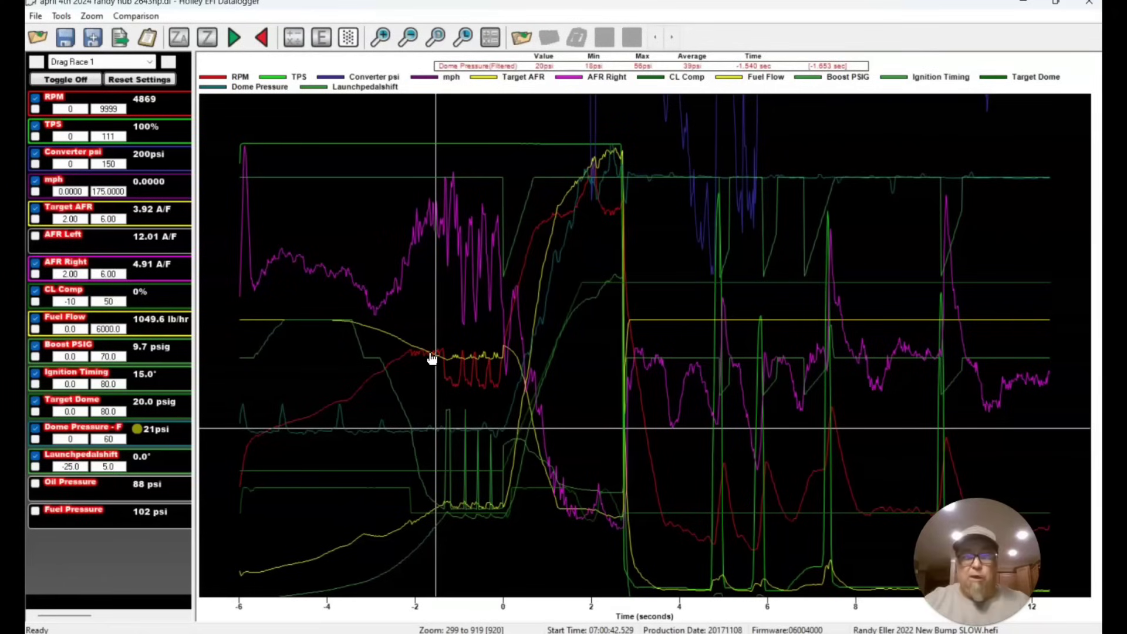
key("Right")
key("Right")
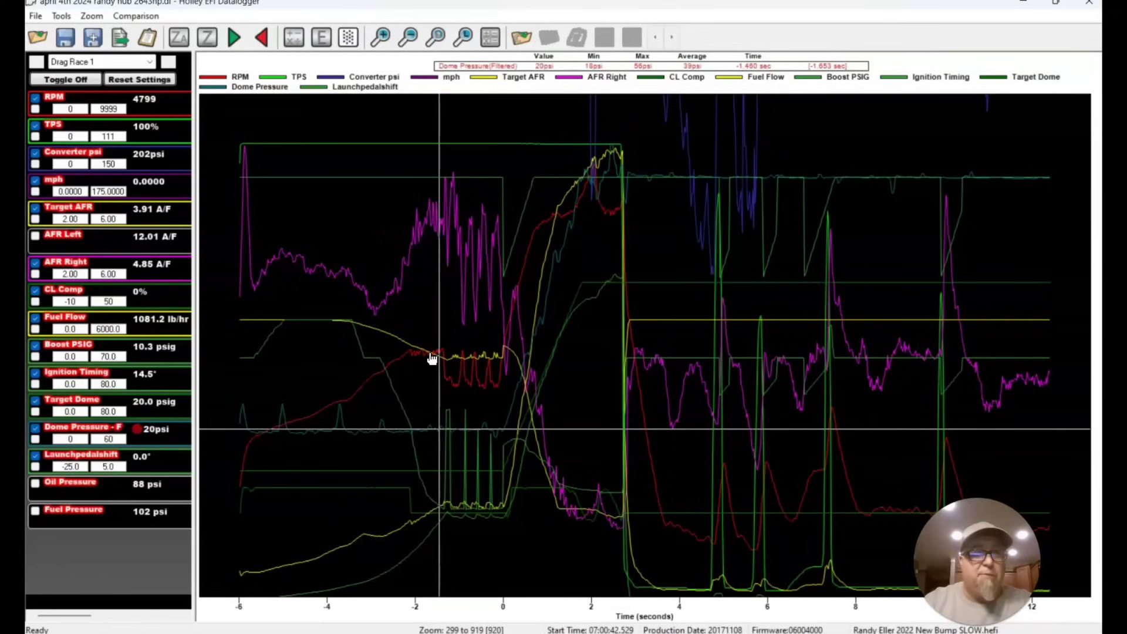
key("Right")
key("Right")
key("Right")
key("Right")
key("Right")
key("Right")
key("Right")
key("Right")
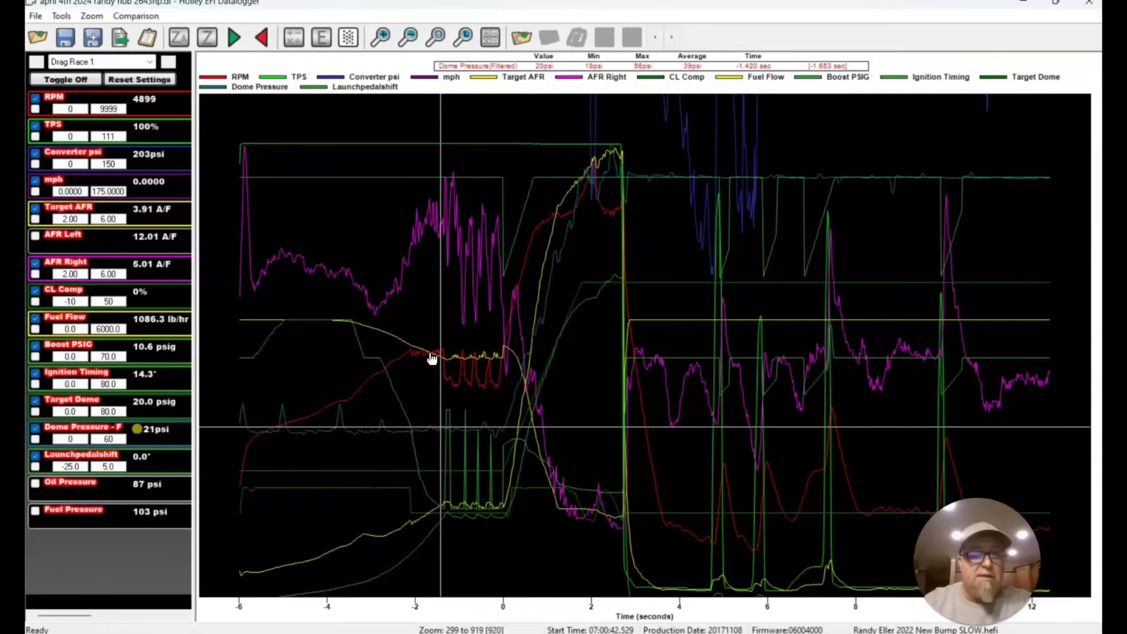
key("Right")
key("Right")
key("Right")
key("Right")
key("Right")
key("Right")
key("Right")
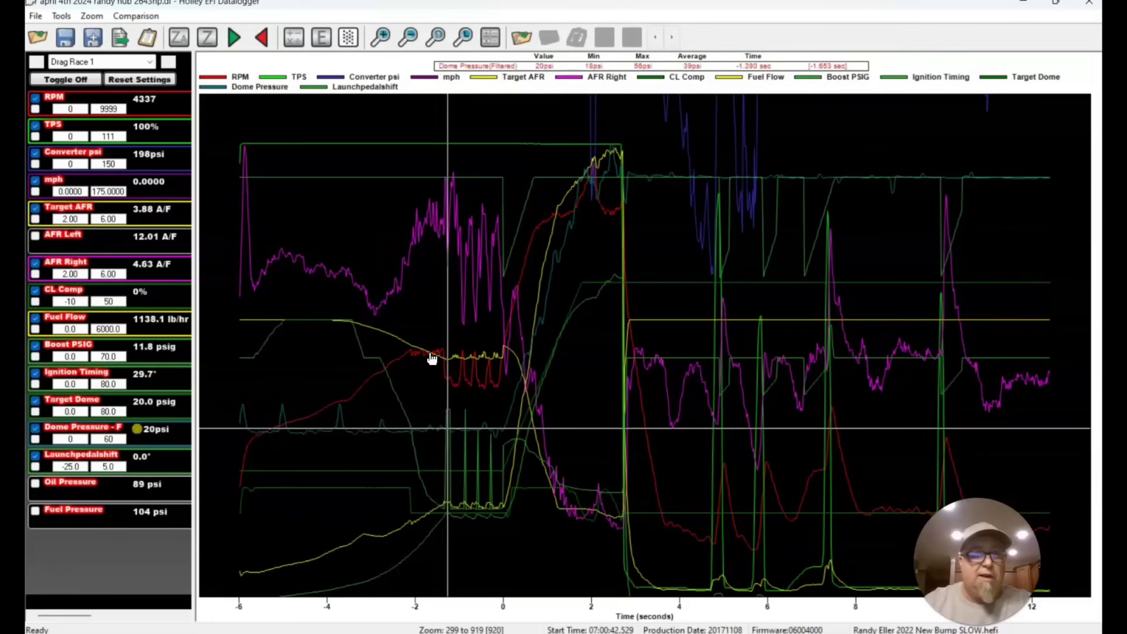
key("Right")
key("Right")
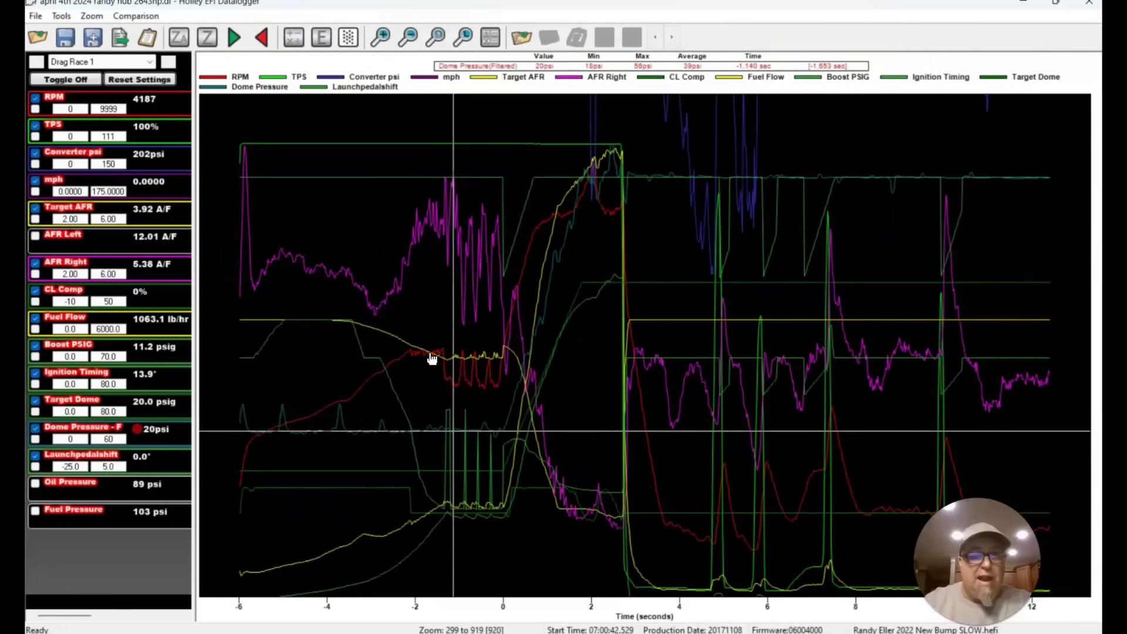
key("Right")
key("Right")
key("Right")
key("Right")
key("Right")
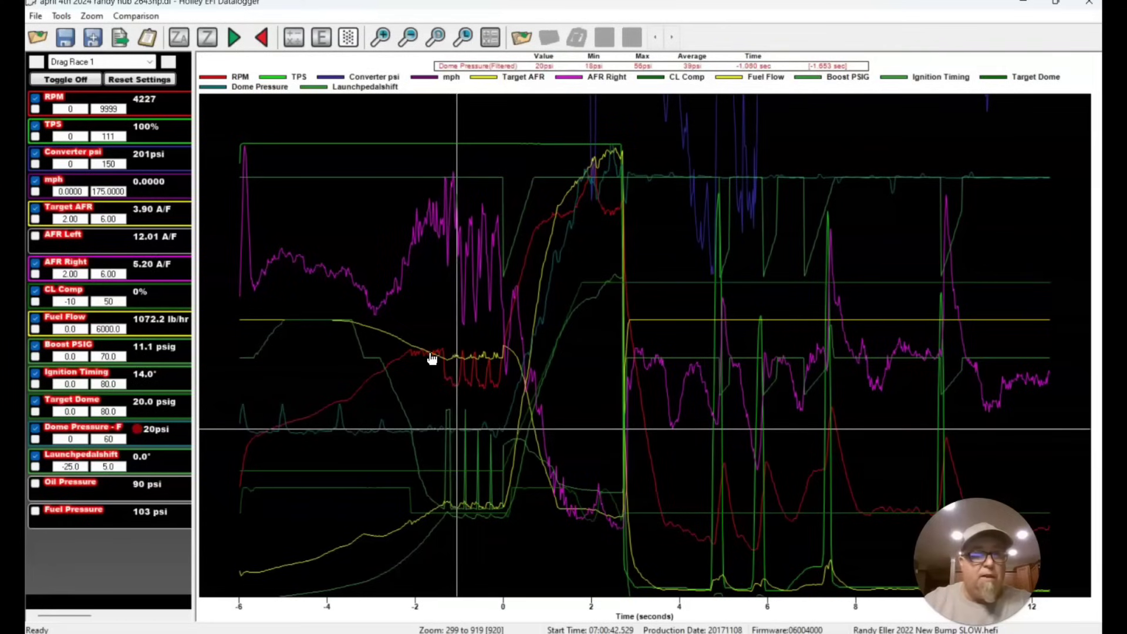
Step: Move the data cursor across the remaining bump pulses up to about -0.2 seconds, comparing RPM, fuel flow and timing
key("Left")
key("Left")
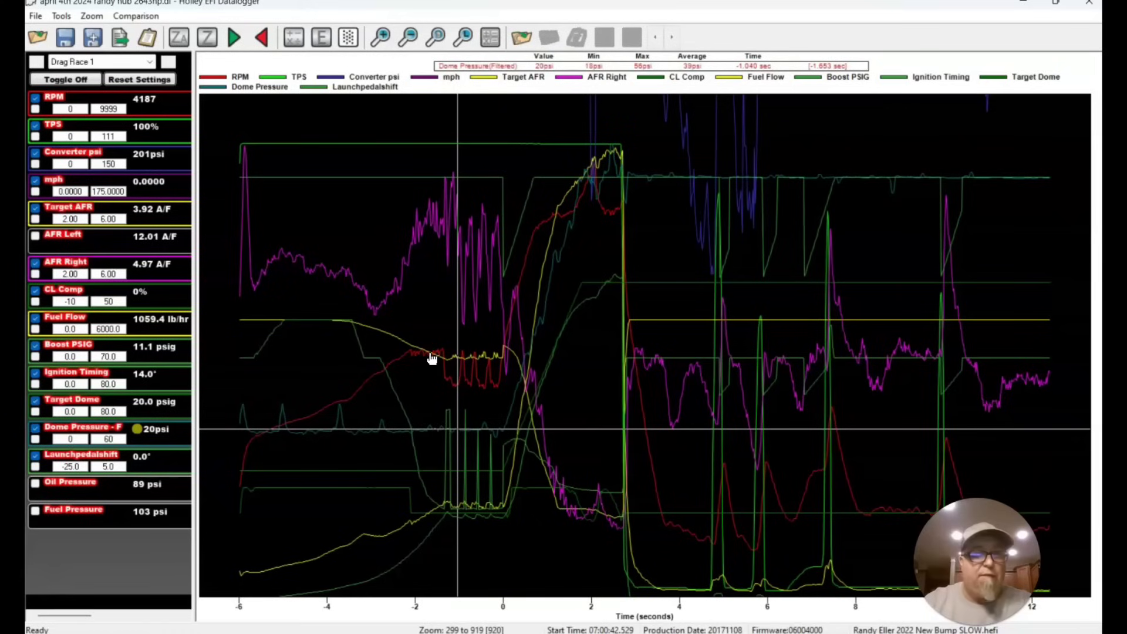
key("Right")
key("Right")
key("Right")
key("Right")
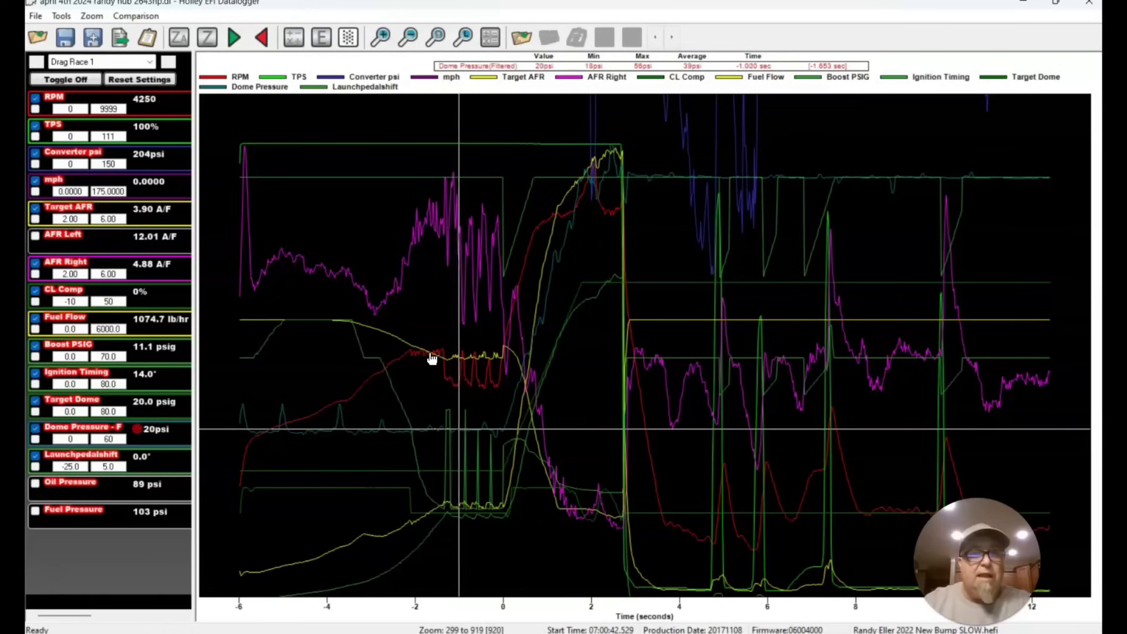
key("Right")
key("Right")
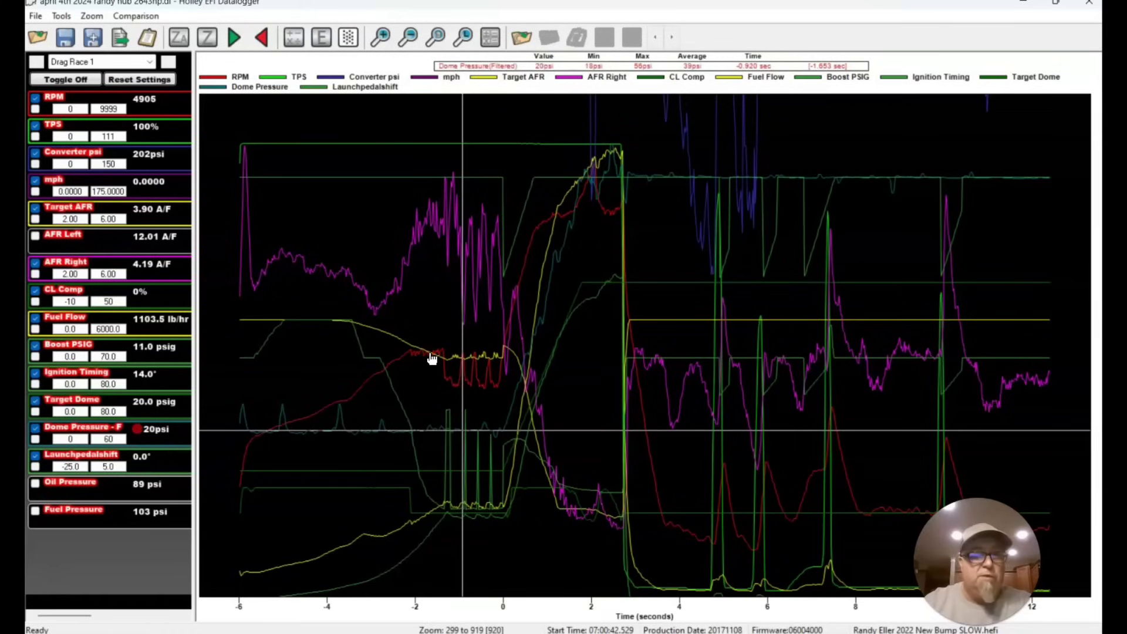
key("Right")
key("Right")
key("Right")
key("Right")
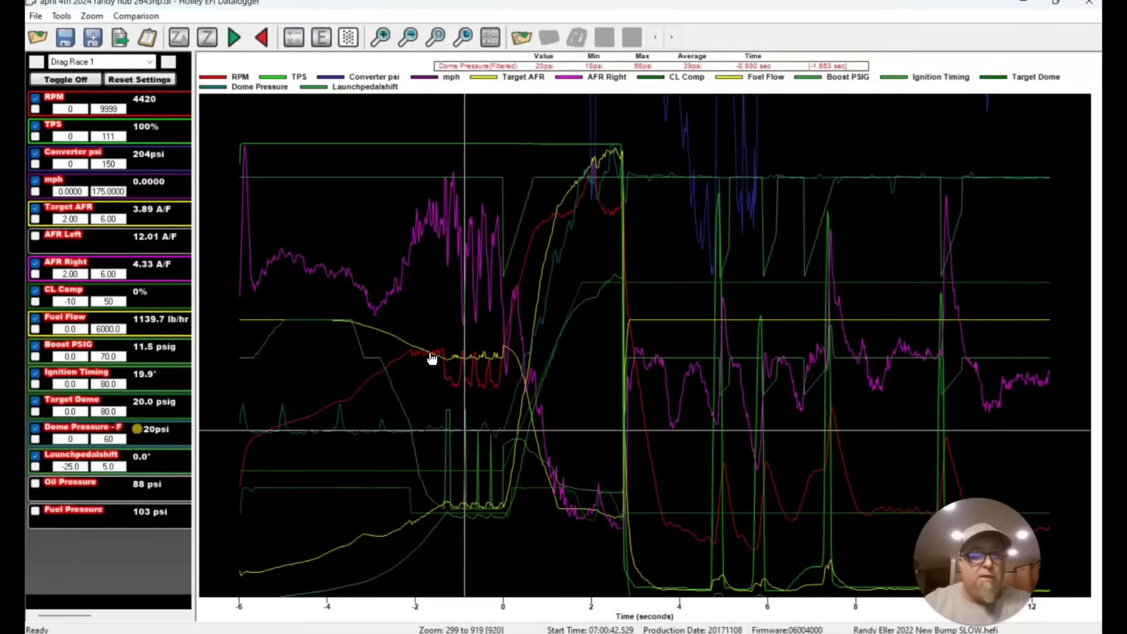
key("Right")
key("Right")
key("Right")
key("Right")
key("Right")
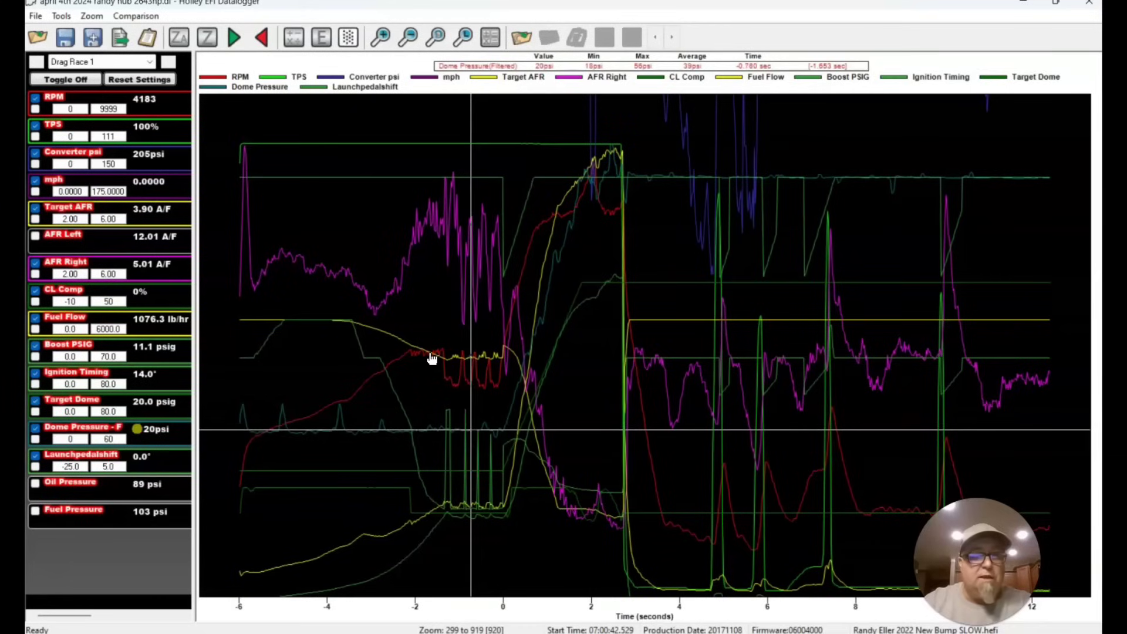
key("Right")
key("Right")
key("Right")
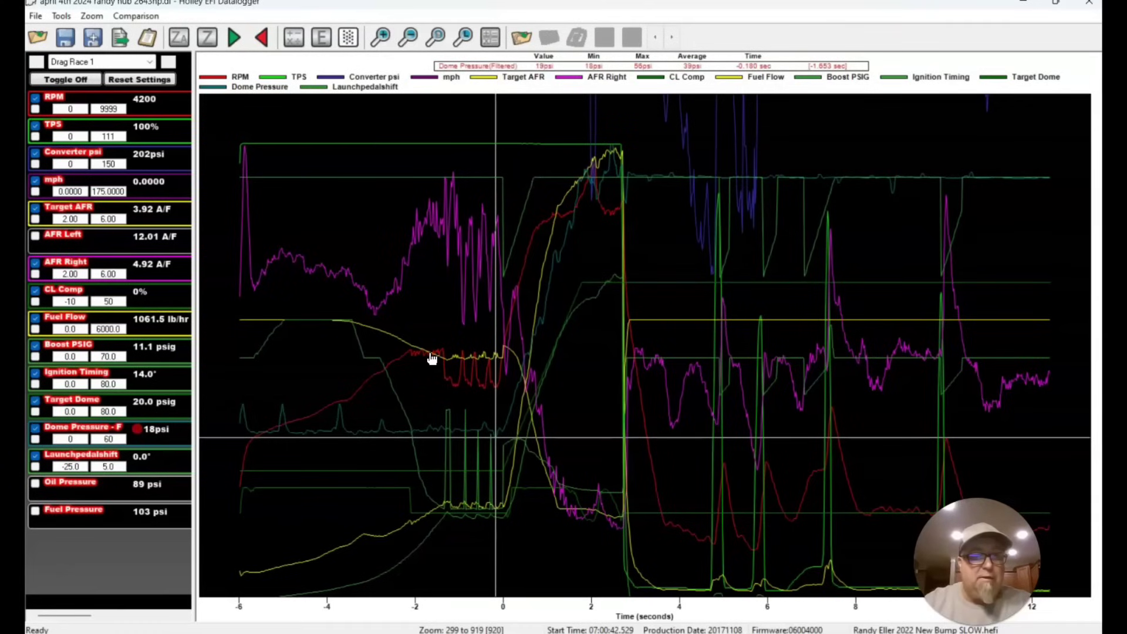
Step: Advance the data cursor past the launch point to about 0.1 seconds to read the RPM, timing and dome pressure
key("Right")
key("Right")
key("Right")
key("Right")
key("Right")
key("Right")
key("Right")
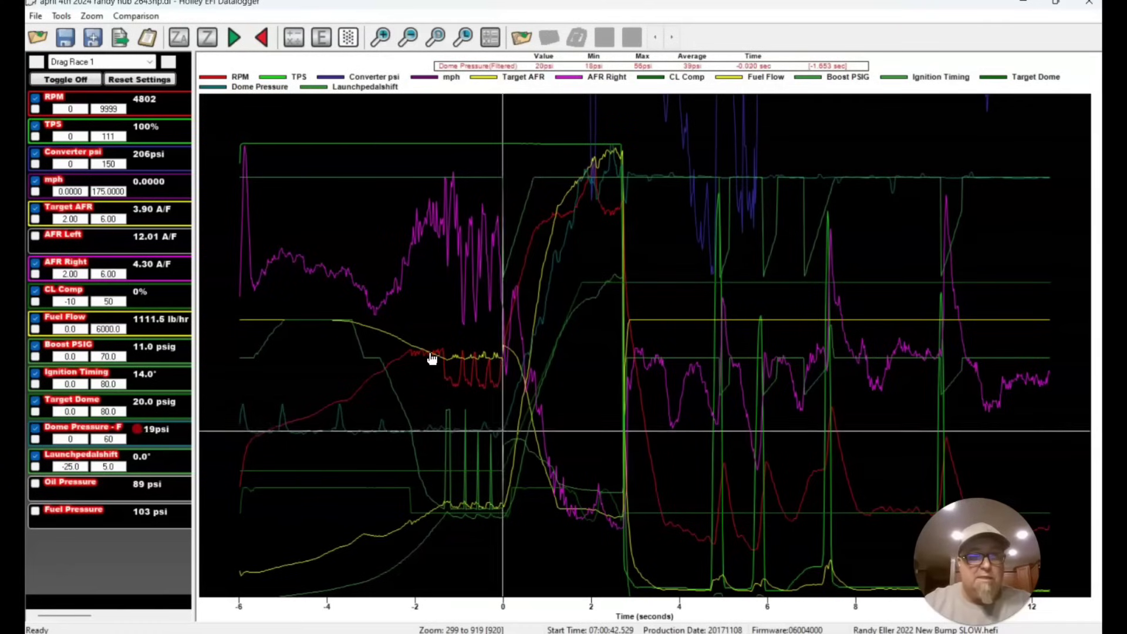
key("Right")
key("Right")
key("Right")
key("Right")
key("Right")
key("Right")
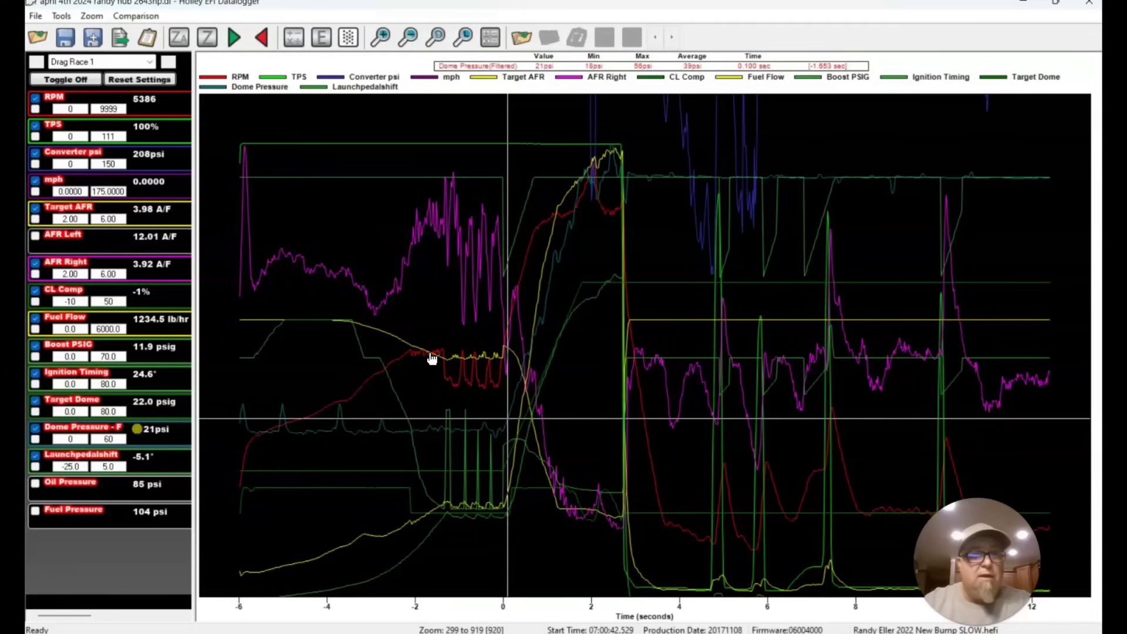
Step: Step the data cursor back to about -0.2 seconds to recheck the channel values just before launch
key("Left")
key("Left")
key("Left")
key("Left")
key("Left")
key("Left")
key("Left")
key("Left")
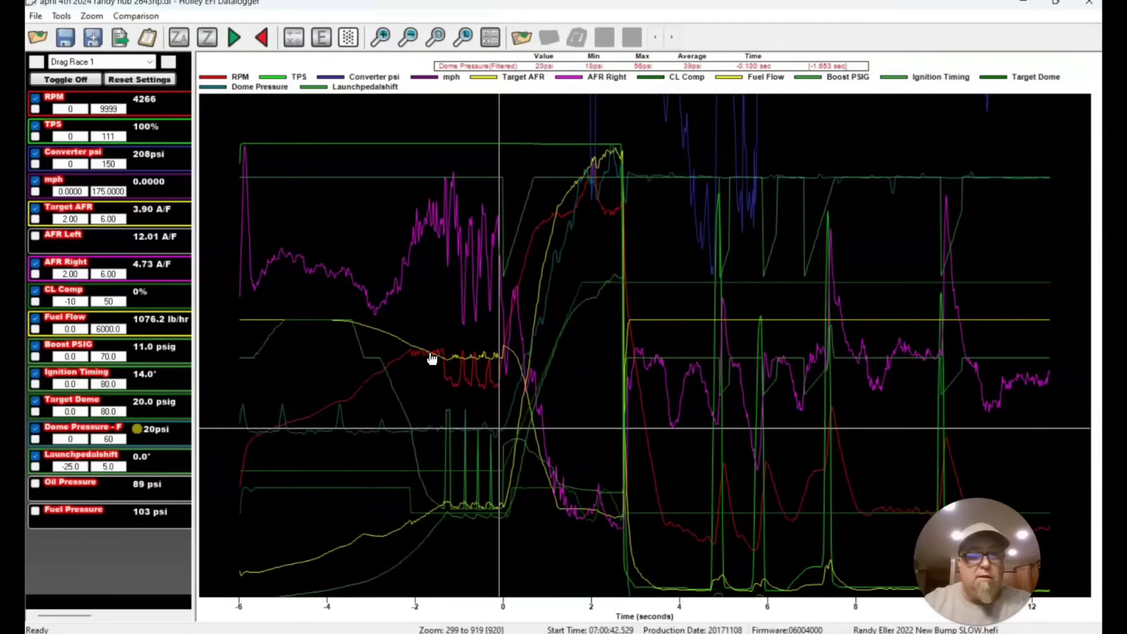
key("Left")
key("Left")
key("Left")
Step: Step the data cursor forward through the launch to about 0.9 seconds to examine RPM, boost, fuel flow and dome pressure
key("Right")
key("Right")
key("Right")
key("Right")
key("Right")
key("Right")
key("Right")
key("Right")
key("Right")
key("Right")
key("Right")
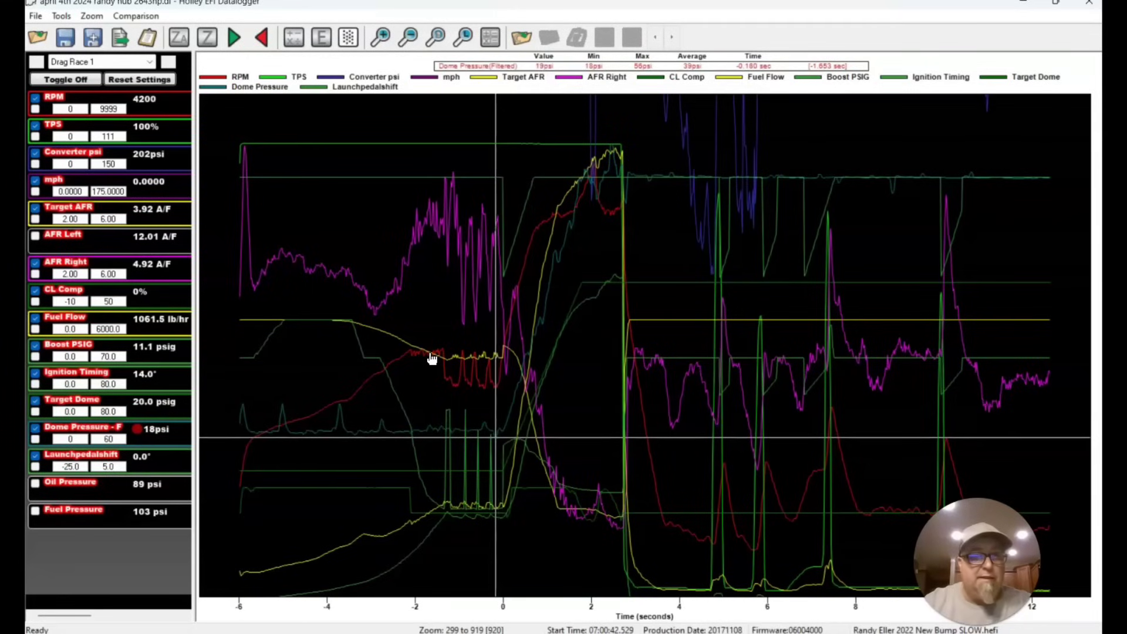
key("Right")
key("Right")
key("Right")
key("Right")
key("Right")
key("Right")
key("Right")
key("Right")
key("Right")
key("Right")
key("Right")
key("Right")
key("Right")
key("Right")
key("Right")
key("Right")
key("Right")
key("Right")
key("Right")
key("Right")
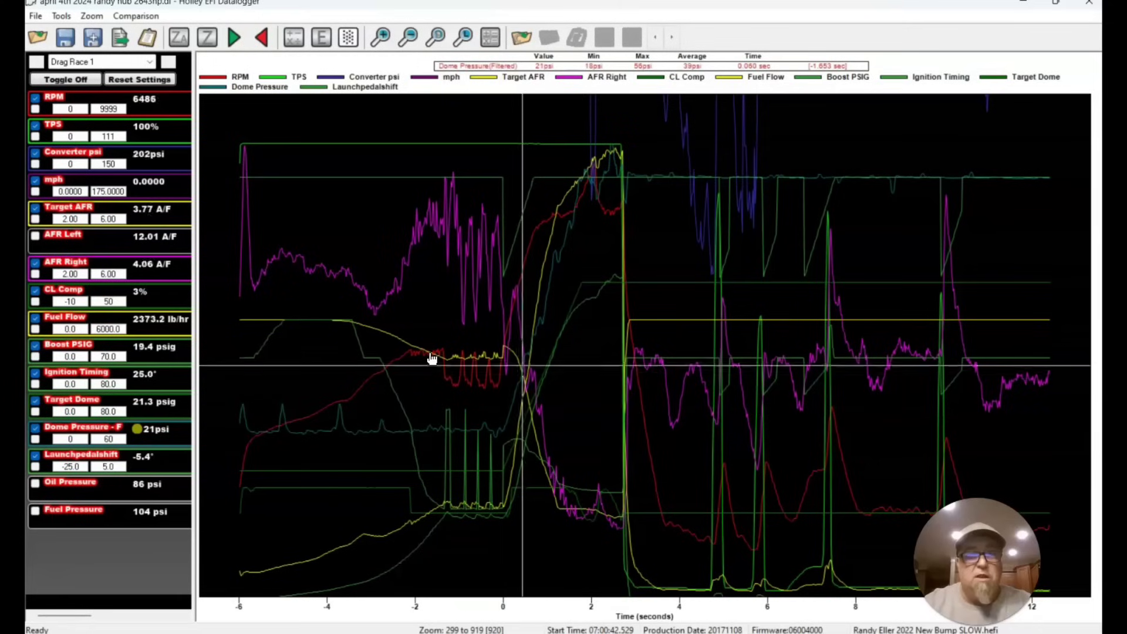
key("Right")
key("Right")
key("Right")
key("Right")
key("Right")
key("Right")
key("Right")
key("Right")
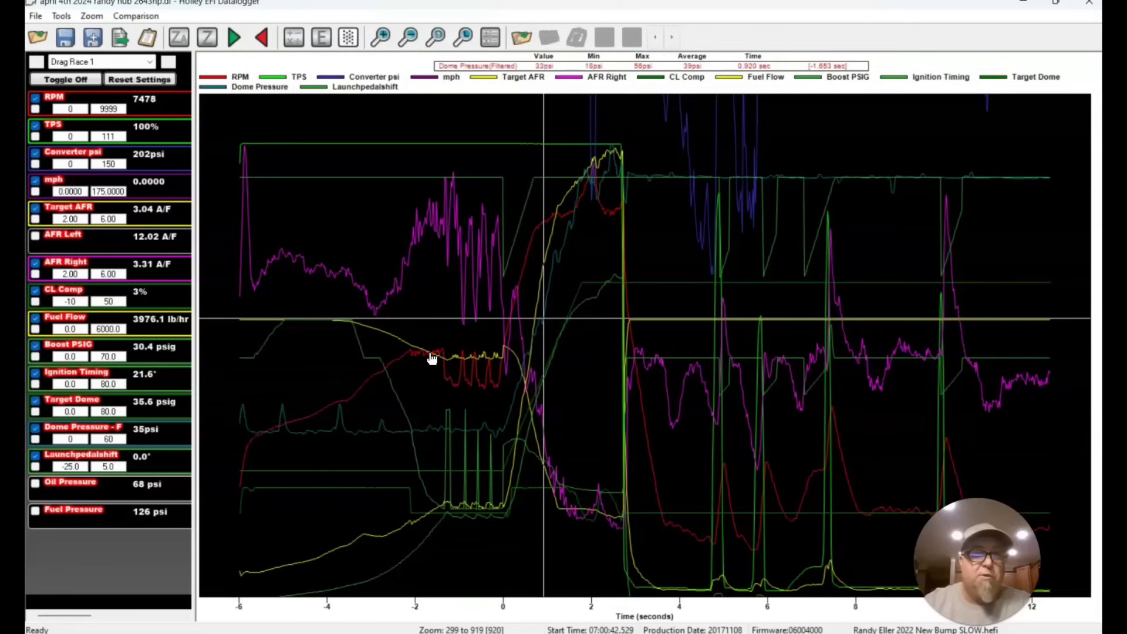
Step: Step the data cursor forward from launch to about 1.4 seconds to examine boost, fuel flow, timing and dome pressure
key("Right")
key("Right")
key("Right")
key("Right")
key("Right")
key("Right")
key("Right")
key("Right")
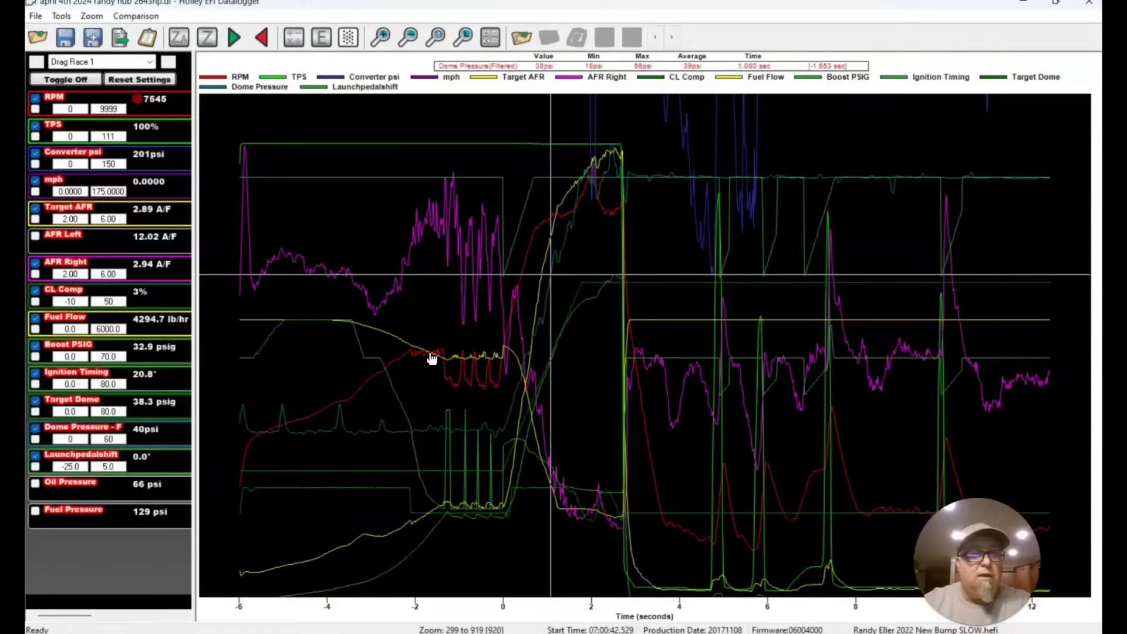
key("Right")
key("Right")
key("Right")
key("Right")
key("Right")
key("Right")
key("Right")
key("Right")
key("Right")
key("Right")
key("Right")
key("Right")
key("Right")
key("Right")
key("Right")
key("Right")
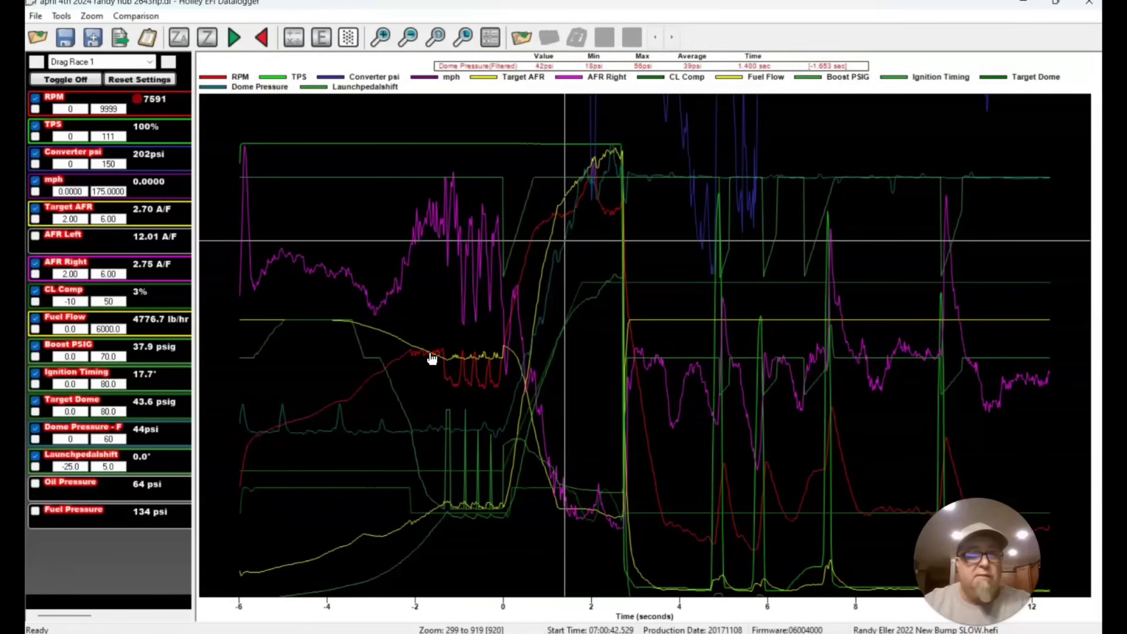
Step: Advance the data cursor to about 1.9 seconds, comparing target dome with dome pressure and reading RPM and boost
key("Right")
key("Right")
key("Right")
key("Right")
key("Right")
key("Right")
key("Right")
key("Right")
key("Right")
key("Right")
key("Right")
key("Right")
key("Right")
key("Right")
key("Right")
key("Right")
key("Right")
key("Right")
key("Right")
key("Right")
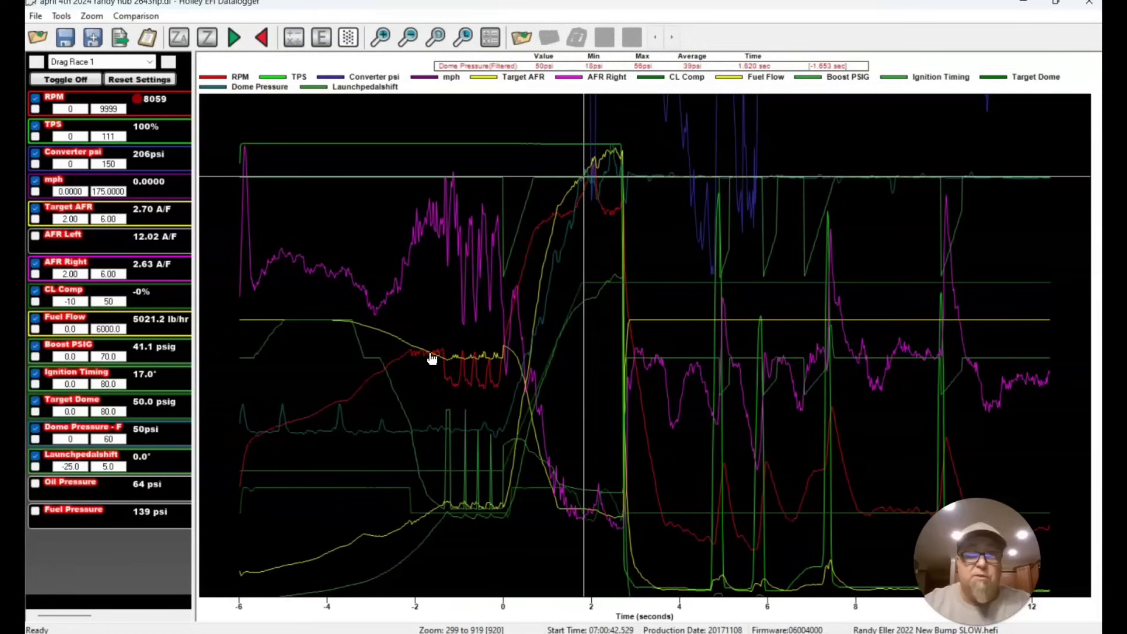
key("Right")
key("Right")
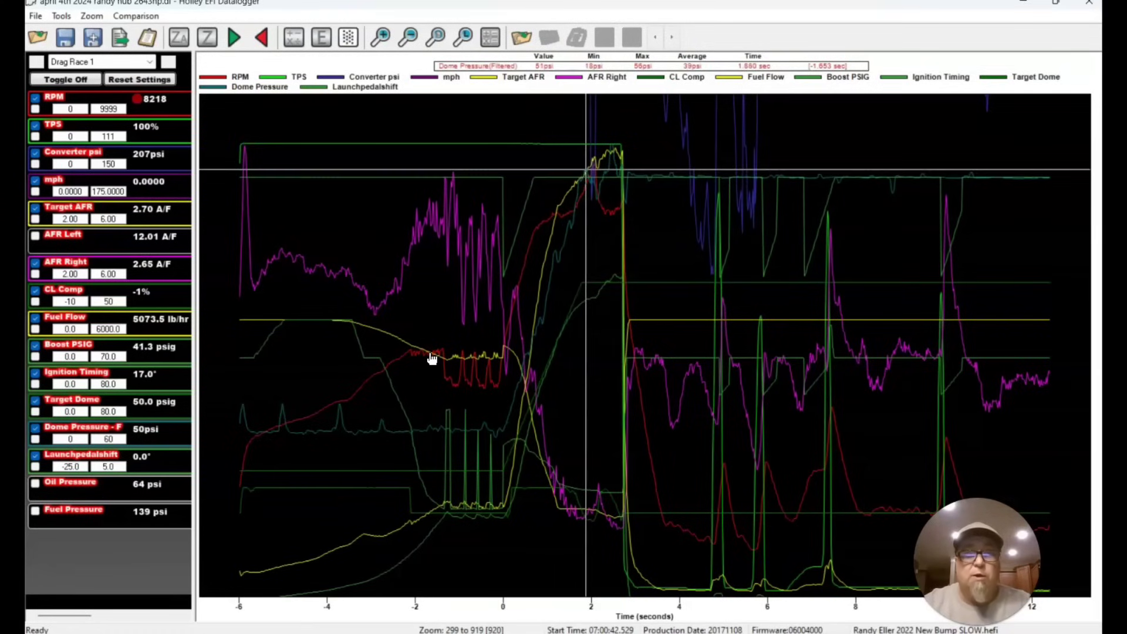
Step: Move the data cursor in small steps to the RPM peak at about 2.06 seconds and check the converter pressure
key("Right")
key("Right")
key("Right")
key("Right")
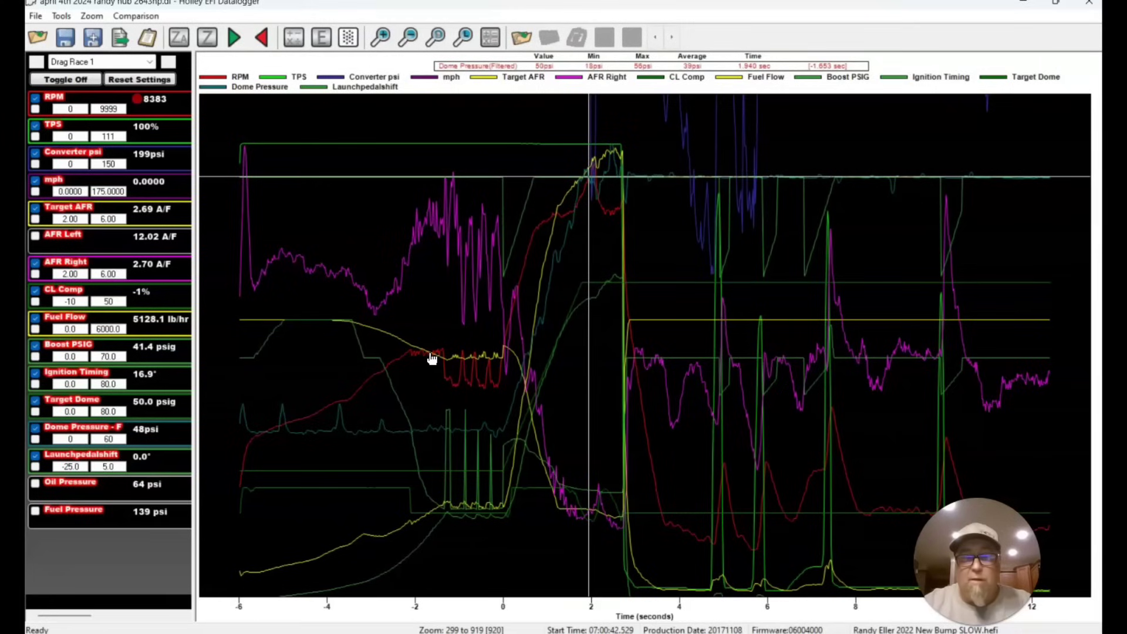
key("Right")
key("Right")
key("Right")
key("Right")
key("Right")
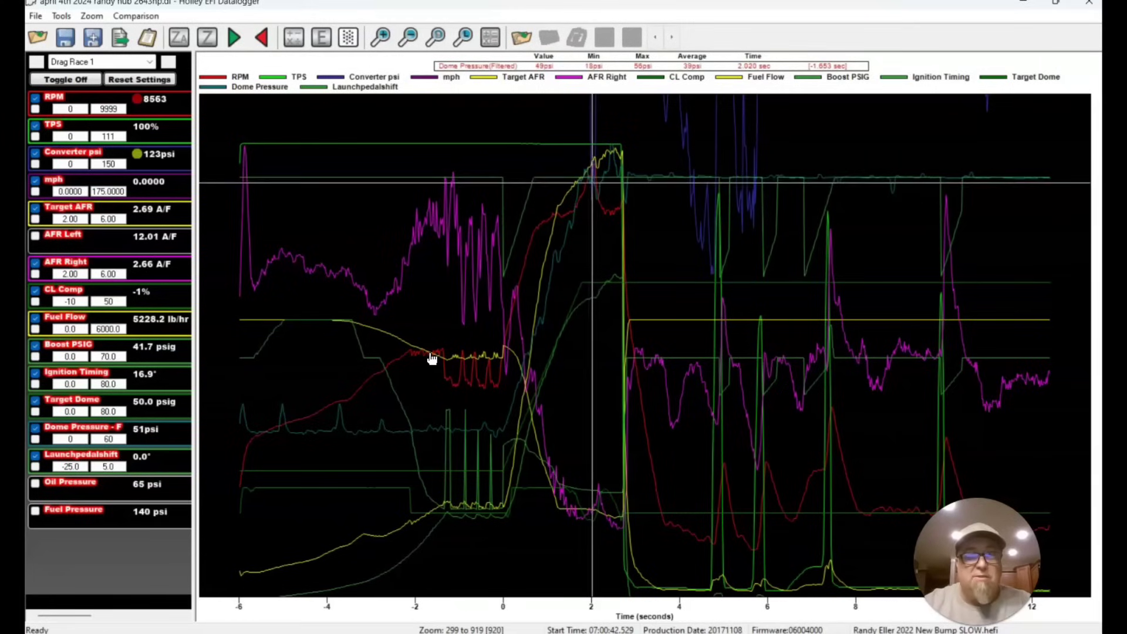
key("Right")
key("Right")
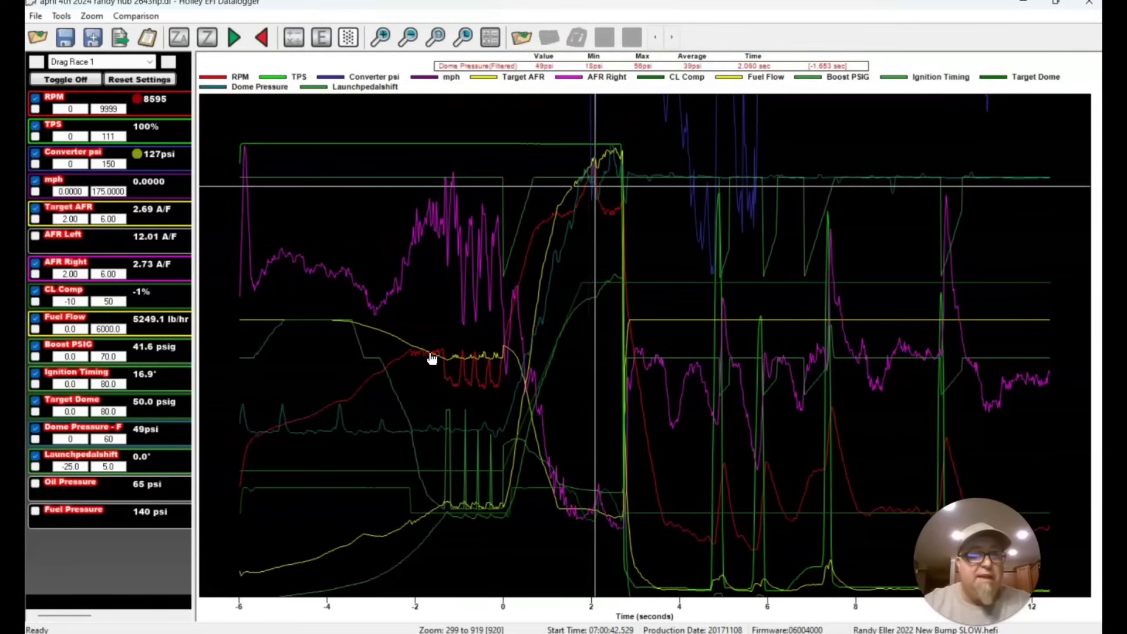
key("Left")
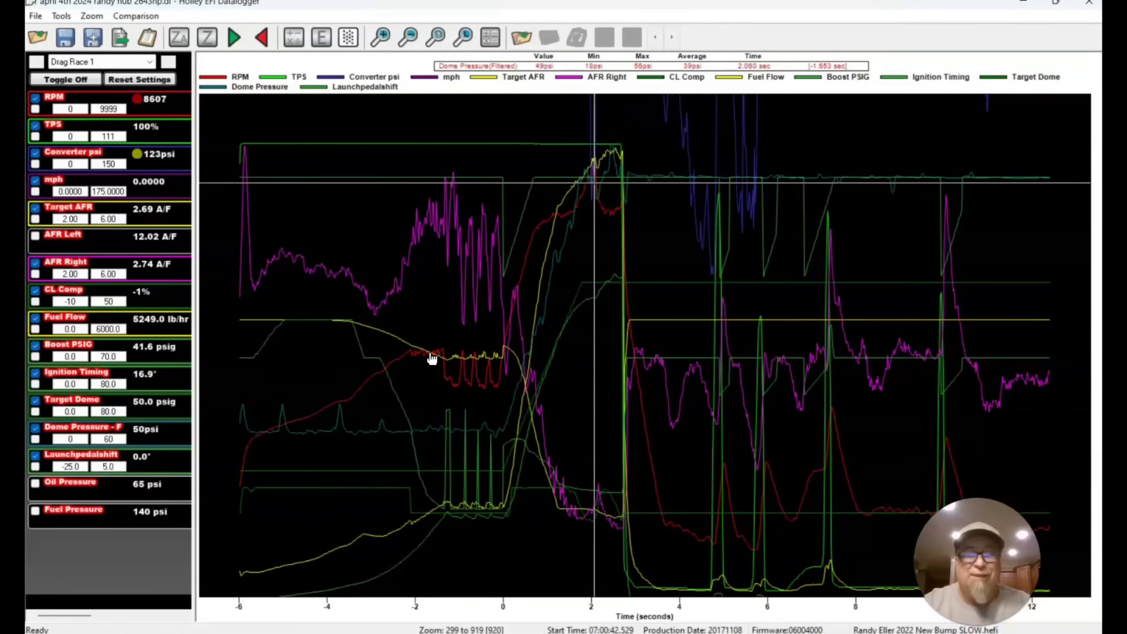
Step: Step the data cursor past the RPM peak to about 2.46 seconds to examine RPM, boost, fuel flow and dome pressure
key("Right")
key("Right")
key("Right")
key("Right")
key("Right")
key("Right")
key("Right")
key("Right")
key("Right")
key("Right")
key("Right")
key("Right")
key("Right")
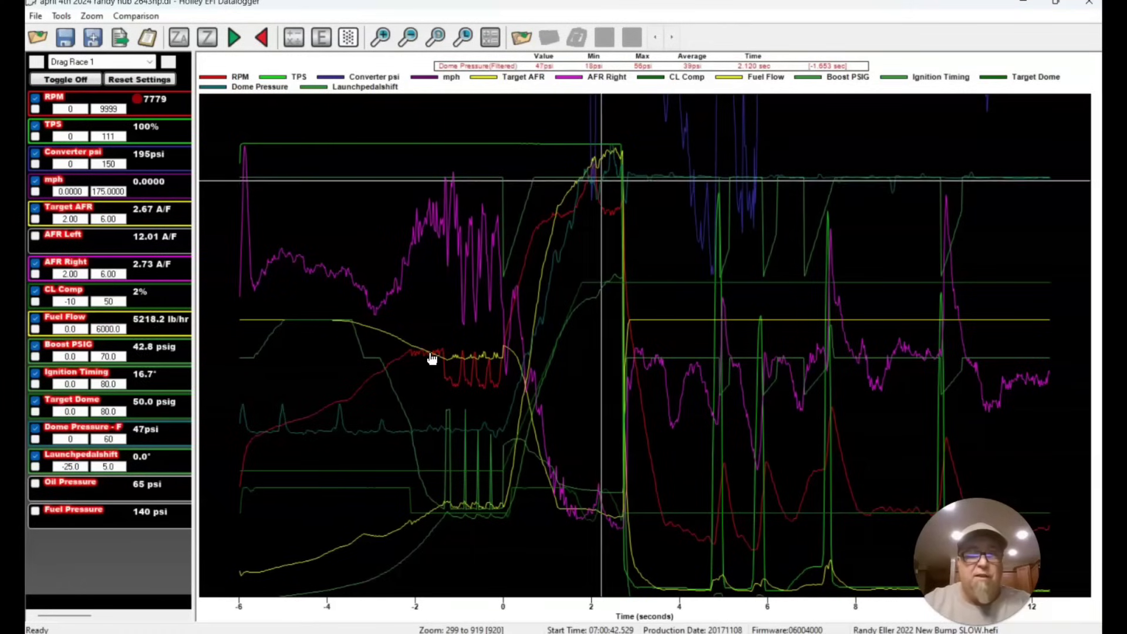
key("Right")
key("Right")
key("Right")
key("Right")
key("Right")
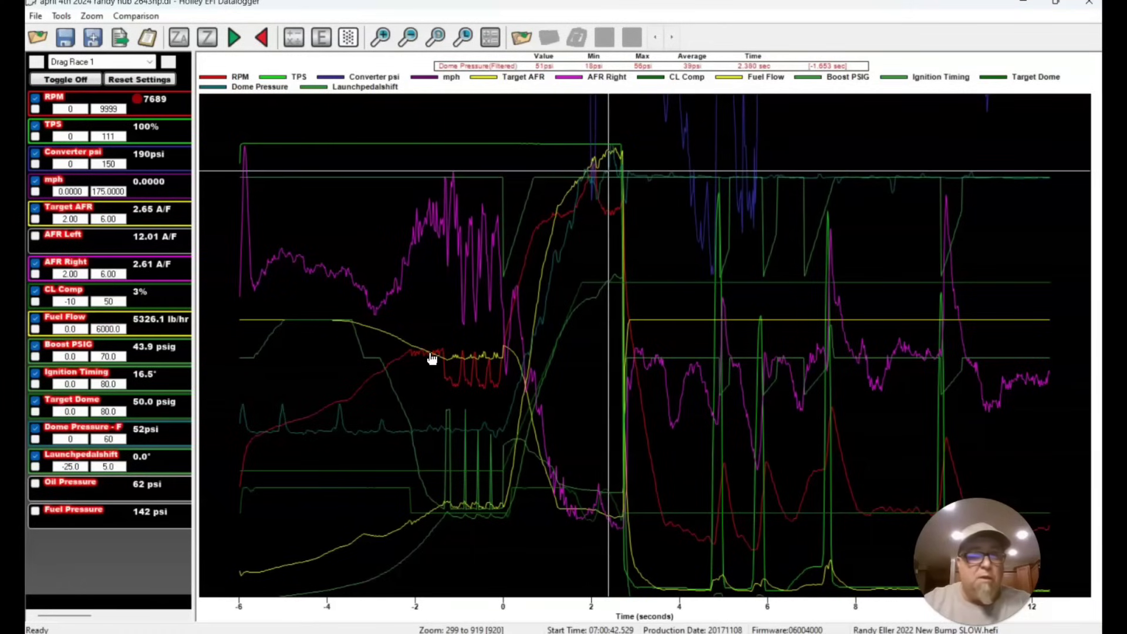
key("Right")
key("Right")
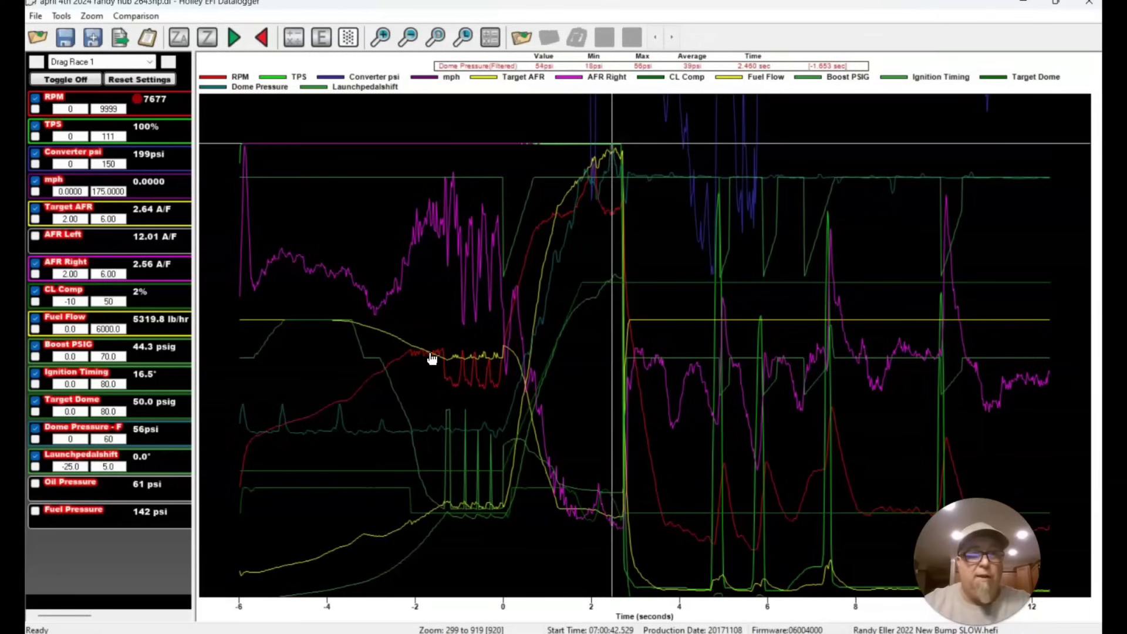
Step: Move the data cursor back and forth between about 2.34 and 2.64 seconds to find the highest fuel flow and boost
key("Right")
key("Right")
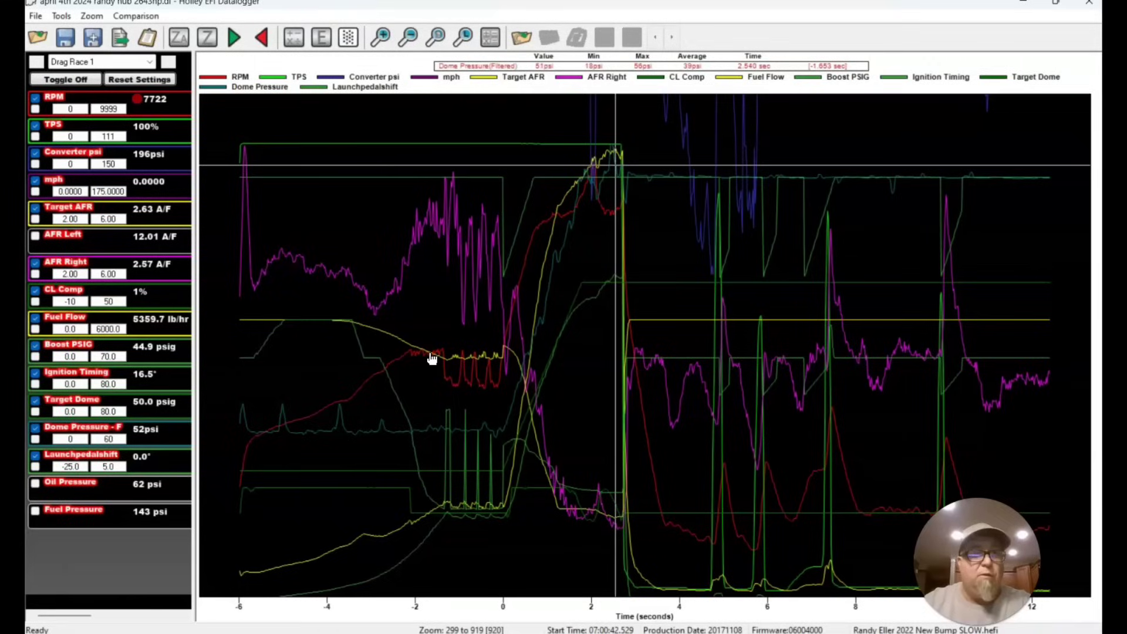
key("Left")
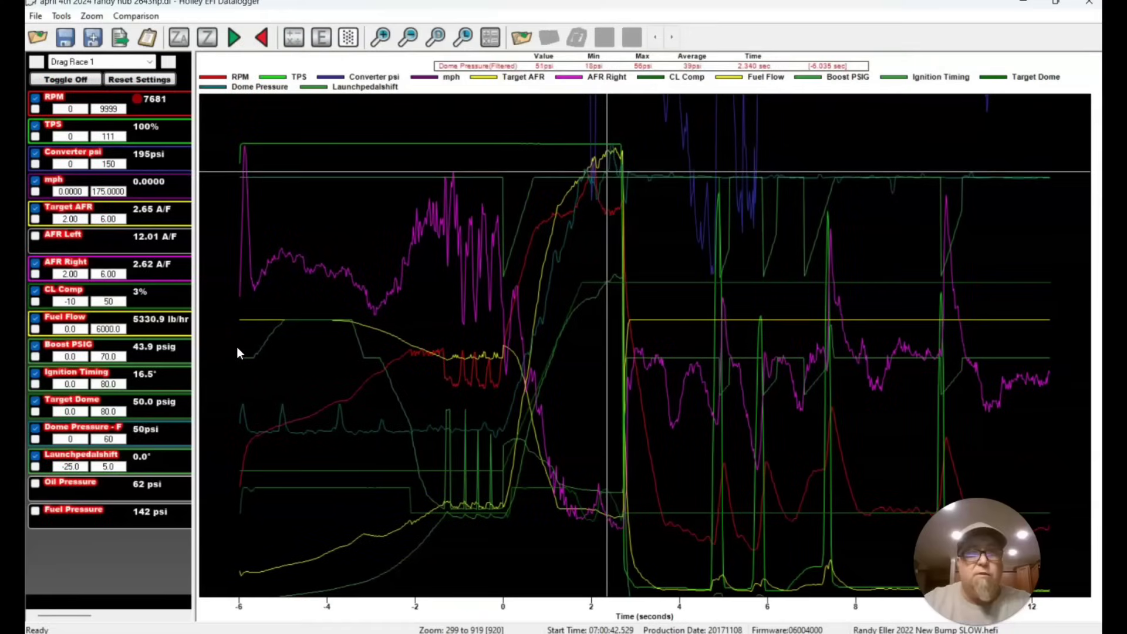
key("Right")
key("Right")
key("Right")
key("Right")
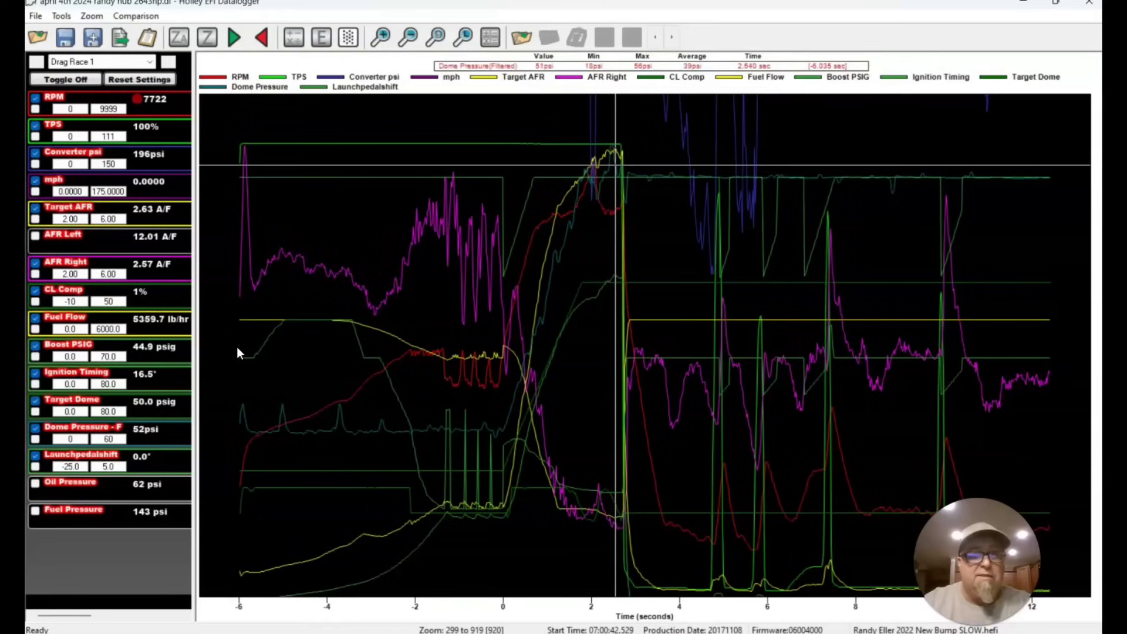
key("Right")
key("Right")
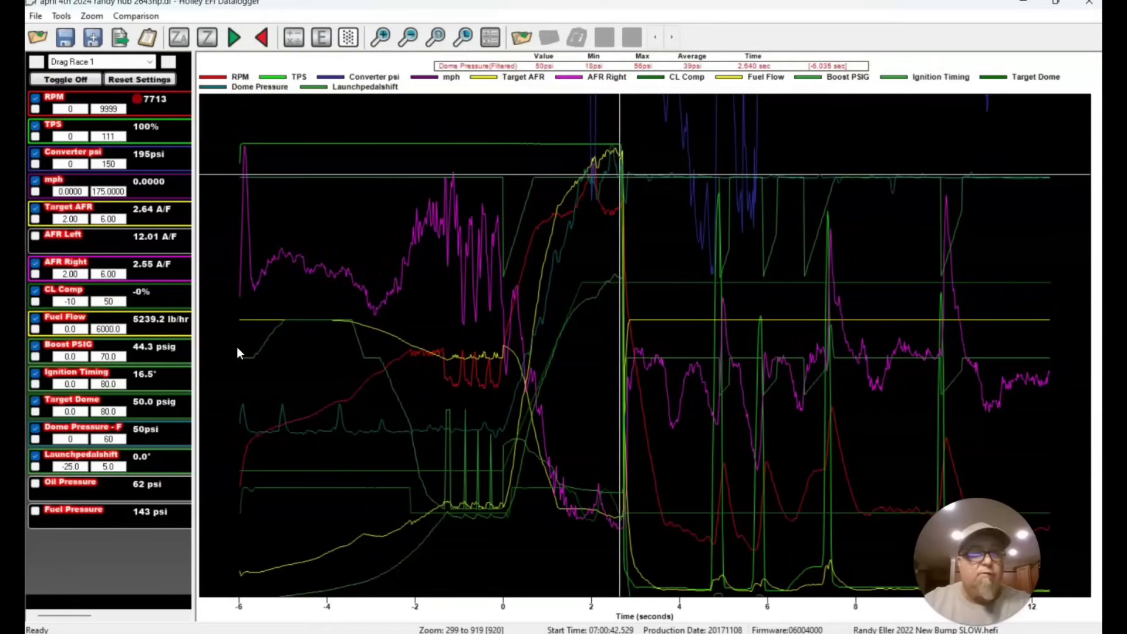
key("Right")
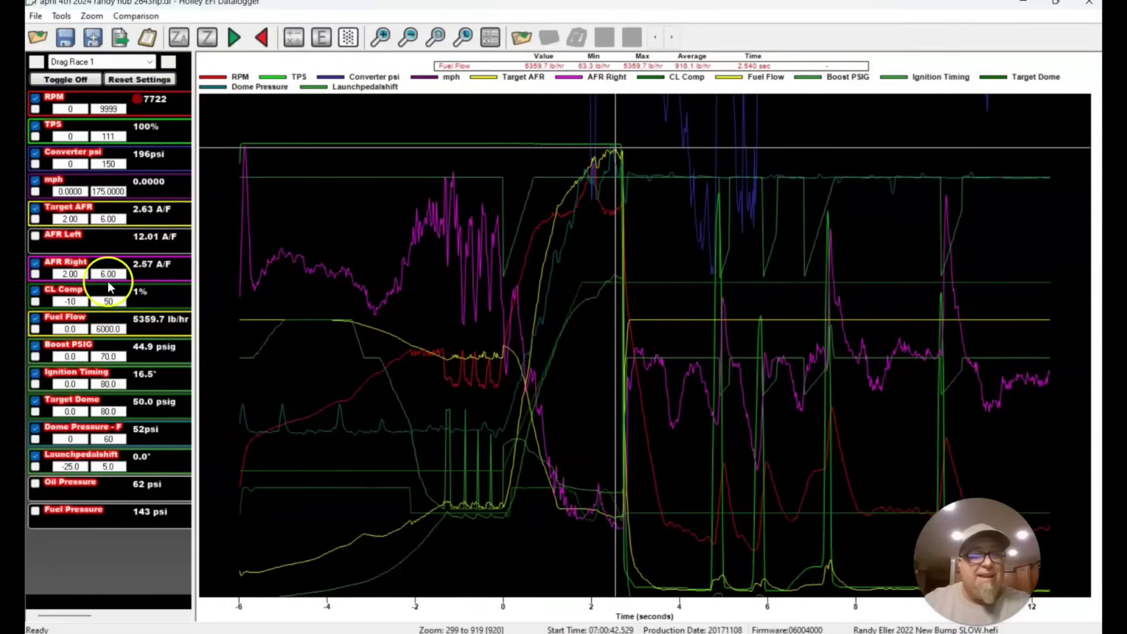
Step: Follow the RPM trace with the data cursor to about 2.54 seconds to read RPM near the end of the pull
left_click(571, 229)
left_click_drag(571, 232, 612, 217)
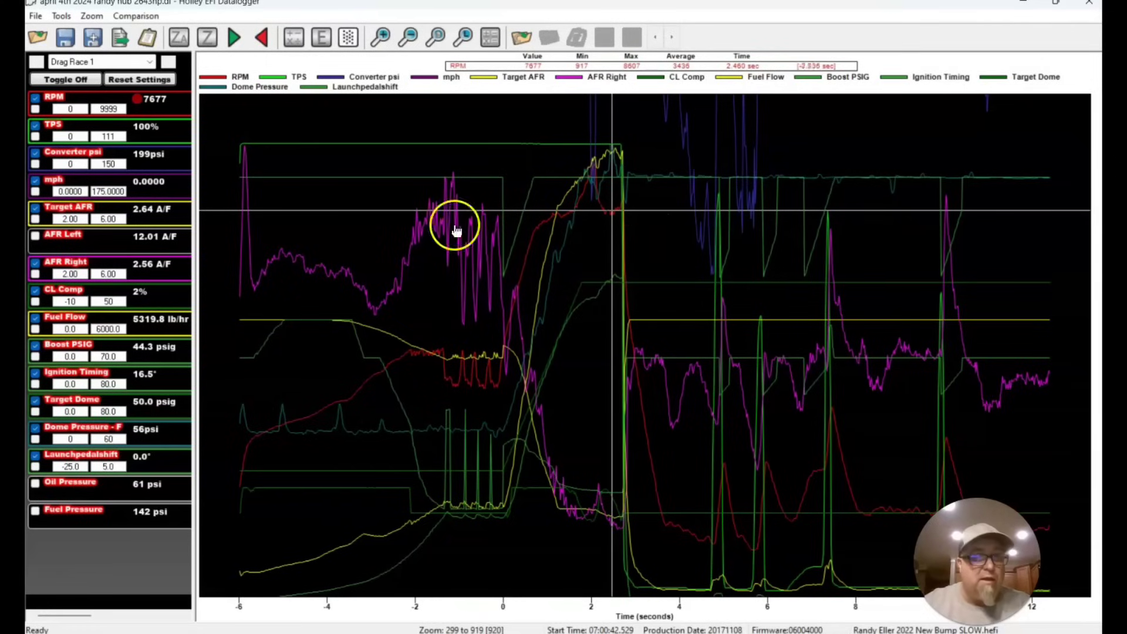
left_click(616, 204)
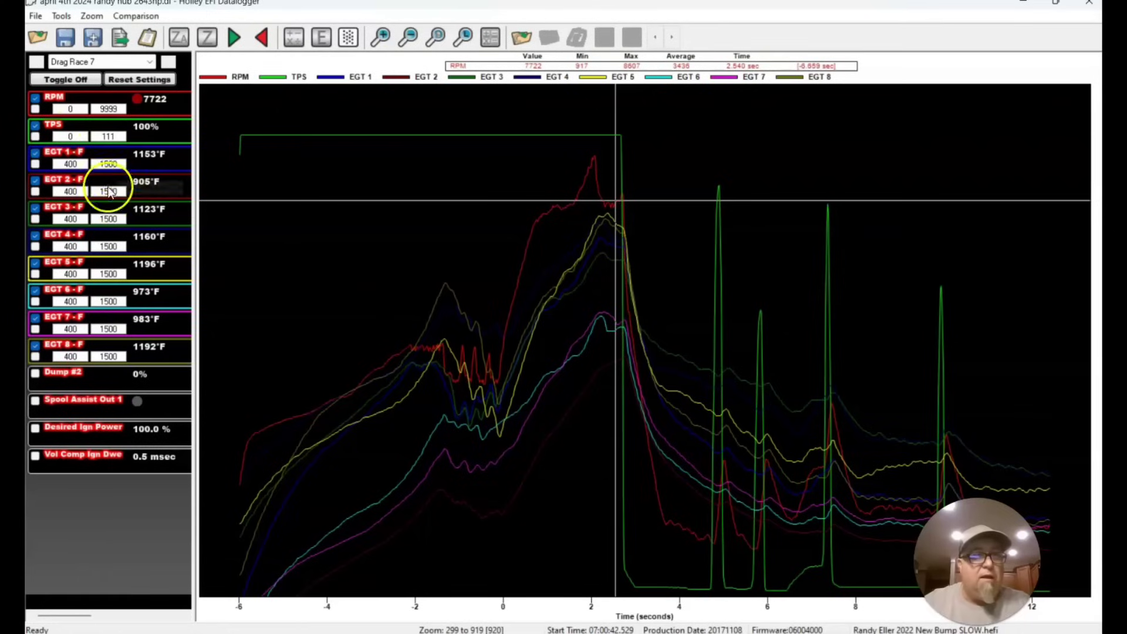
Step: Hide and reshow the EGT 2 trace to identify it, and read the EGT traces at about 2.44 and 2.56 seconds
left_click(36, 181)
left_click(35, 181)
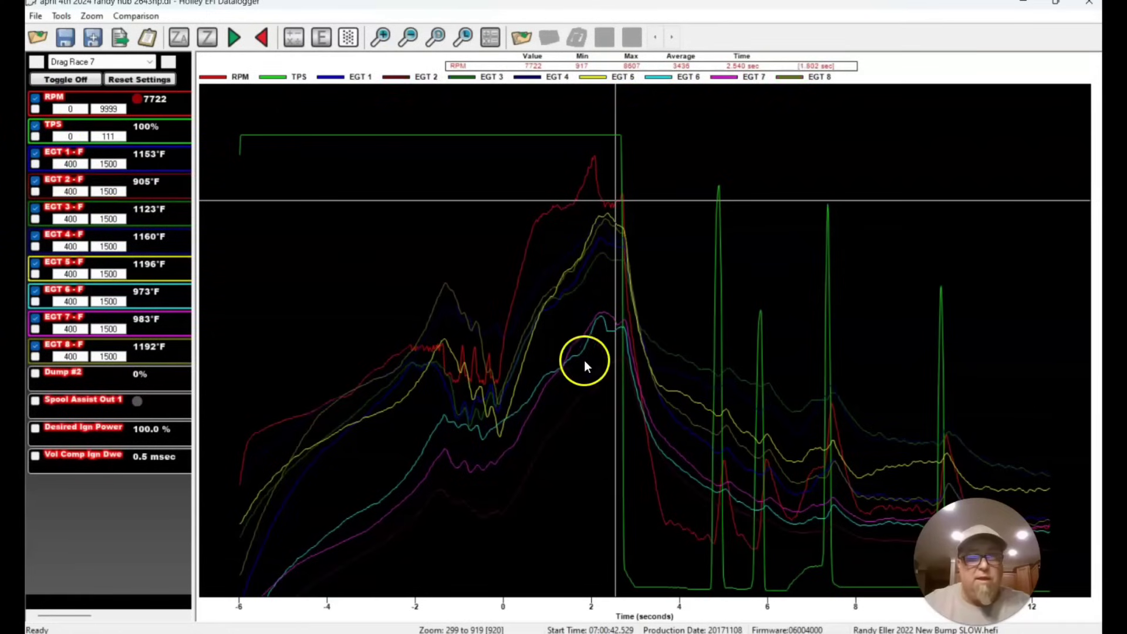
left_click(610, 364)
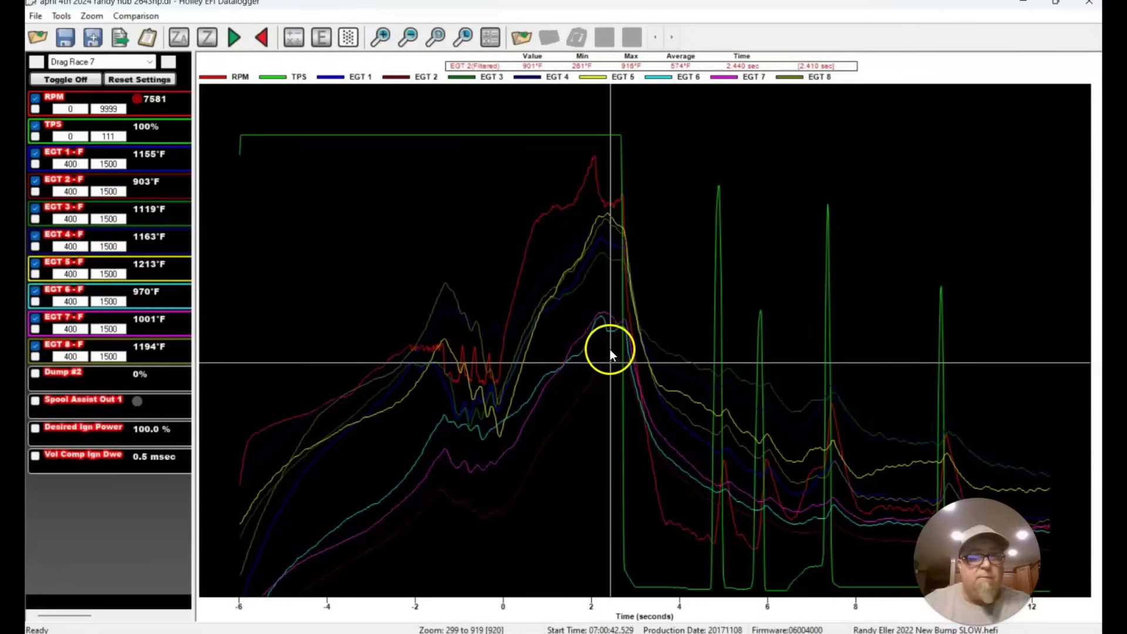
left_click(615, 324)
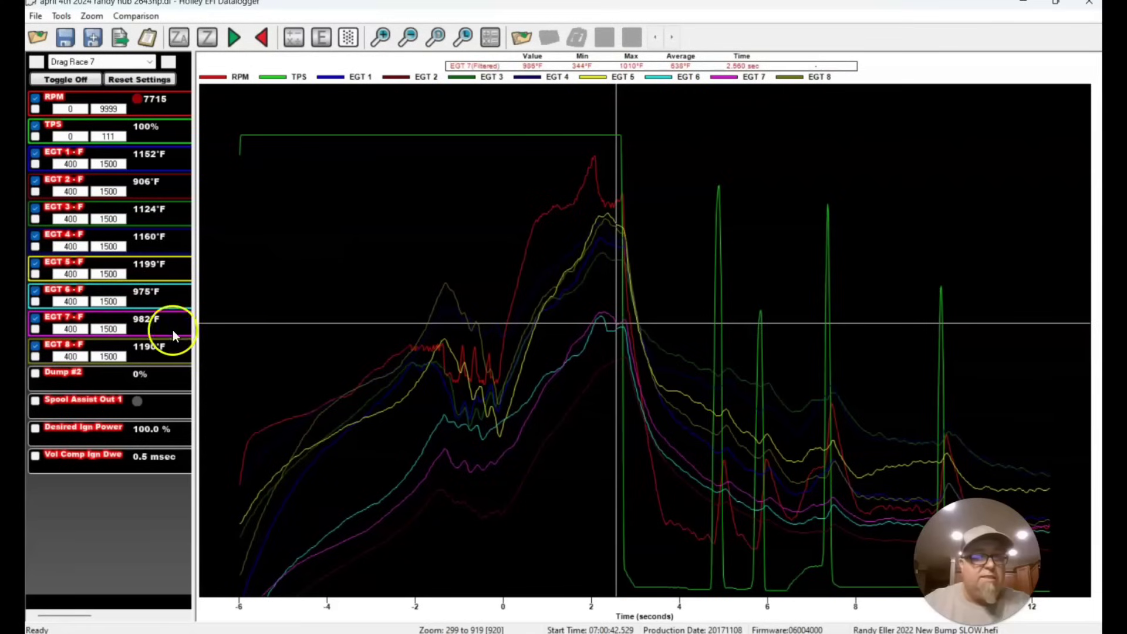
Step: Load the April 4th 2024 hub datalog labelled 2811 HP as the comparison log
left_click(135, 17)
left_click(148, 31)
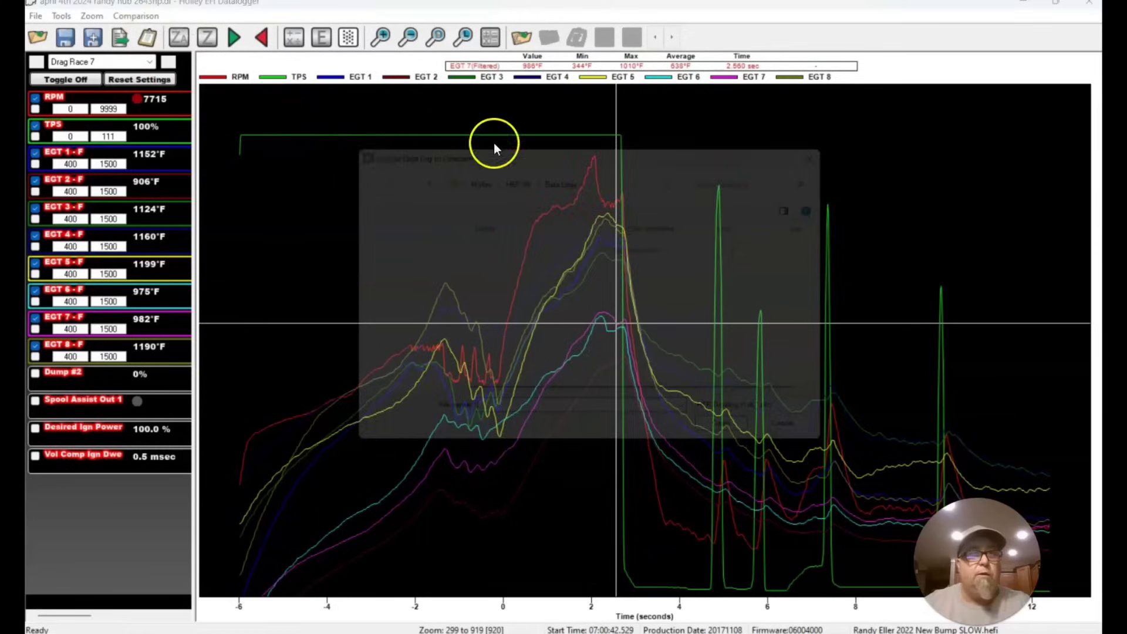
left_click(562, 249)
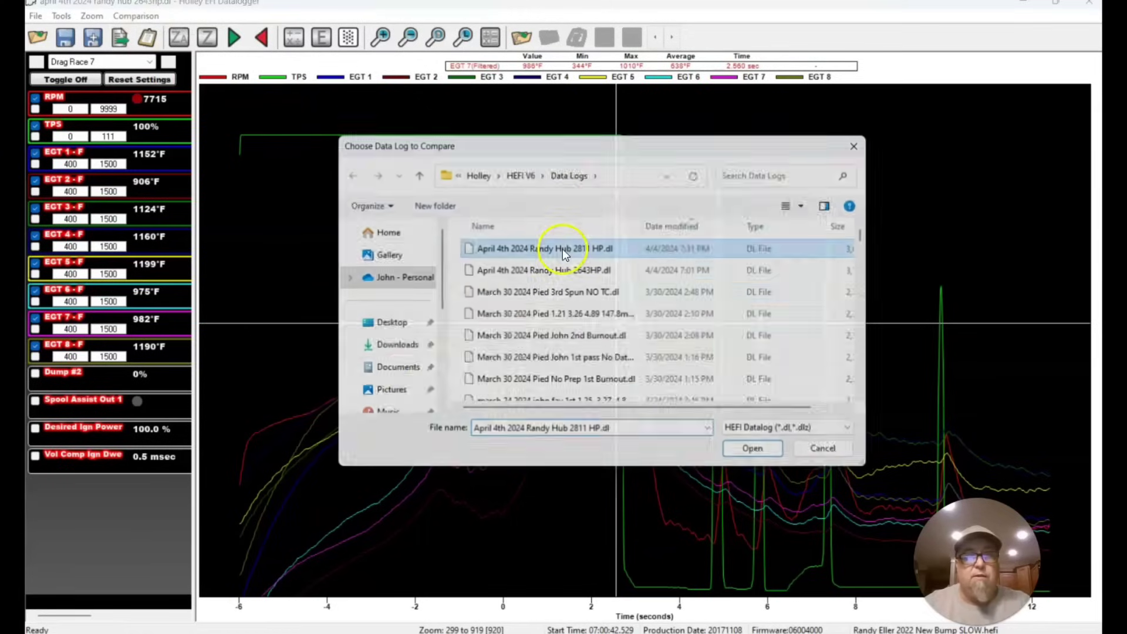
double_click(562, 248)
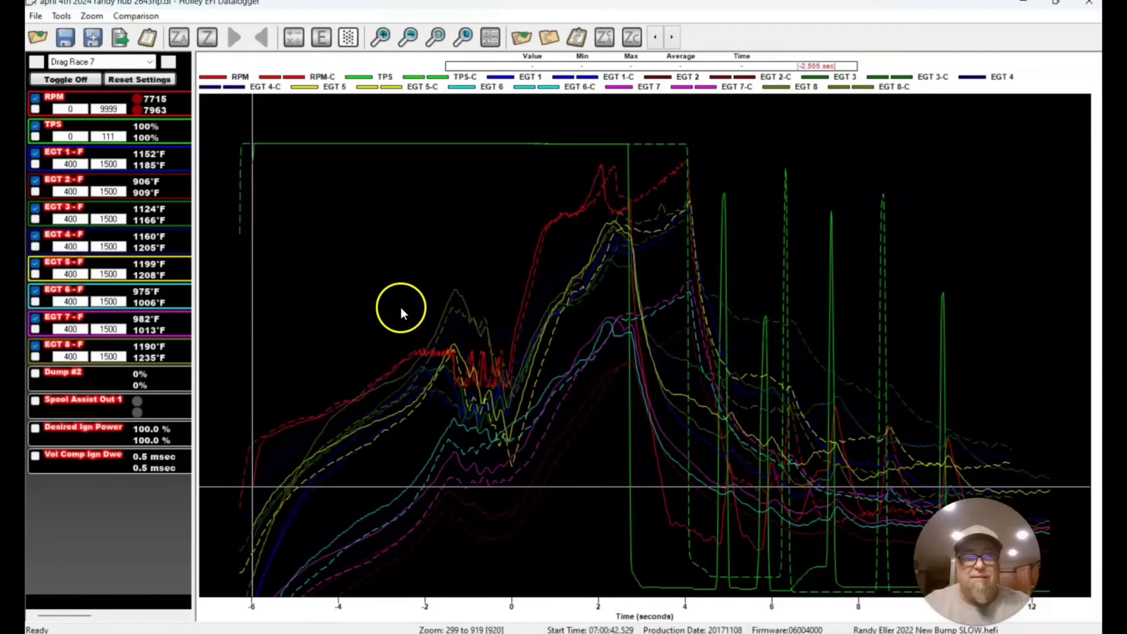
Step: Zoom the compared logs to about -2.5 to 5.4 seconds and read both at about 1.0 and -0.12 seconds
left_click_drag(400, 307, 754, 322)
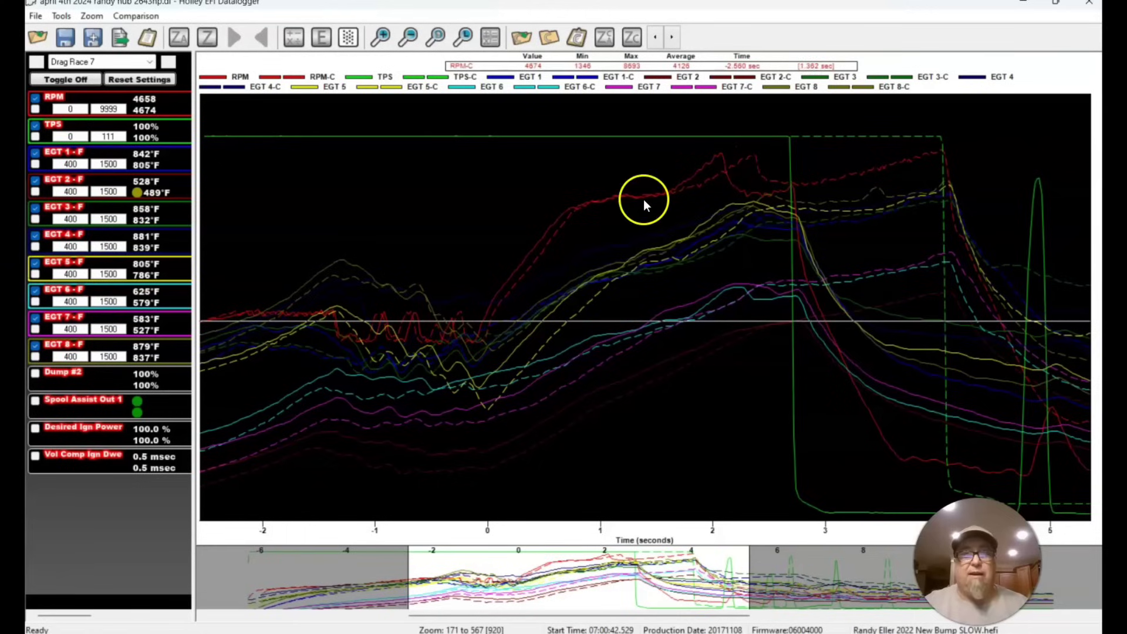
left_click(600, 206)
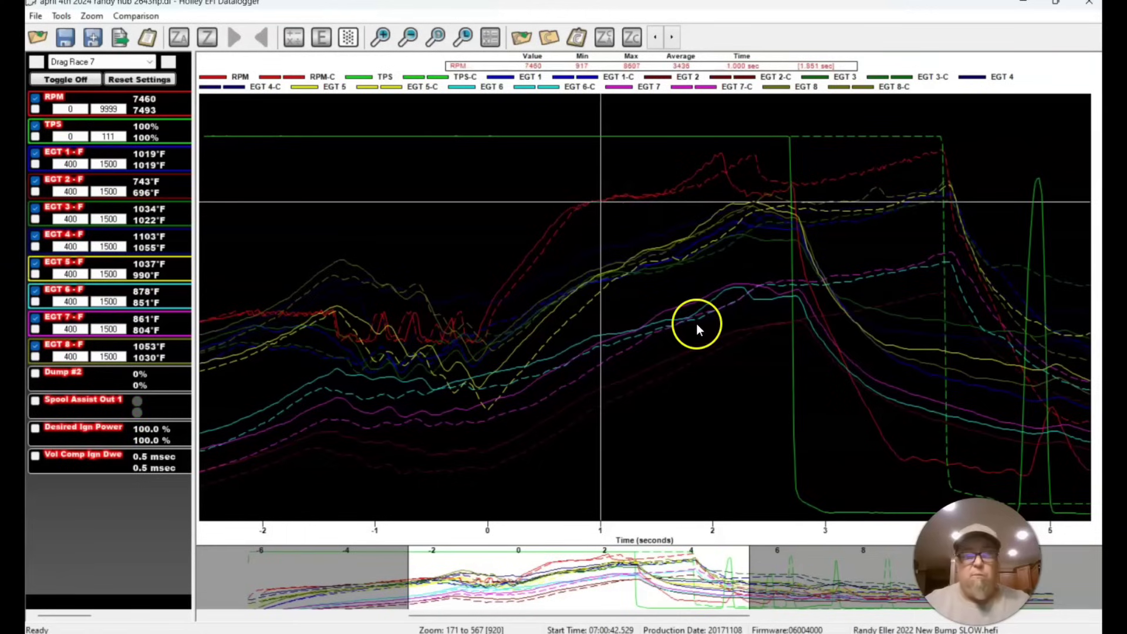
left_click(474, 315)
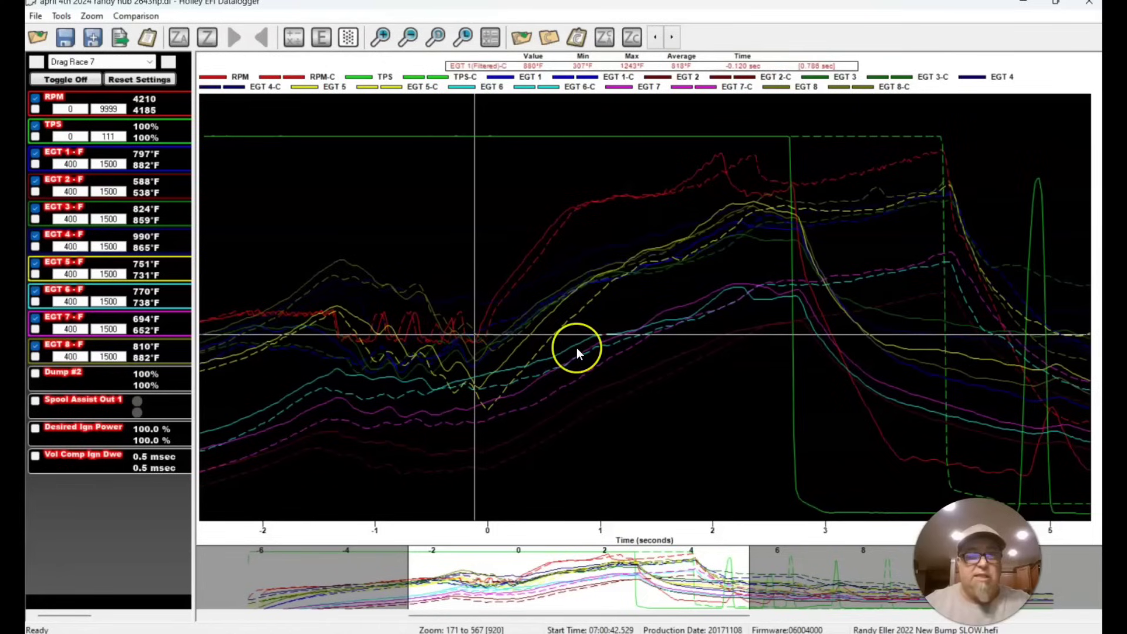
Step: Step the data cursor from launch to about 1.9 seconds, comparing RPM and EGT values between the two logs
key("Right")
key("Right")
key("Right")
key("Right")
key("Right")
key("Right")
key("Right")
key("Right")
key("Right")
key("Right")
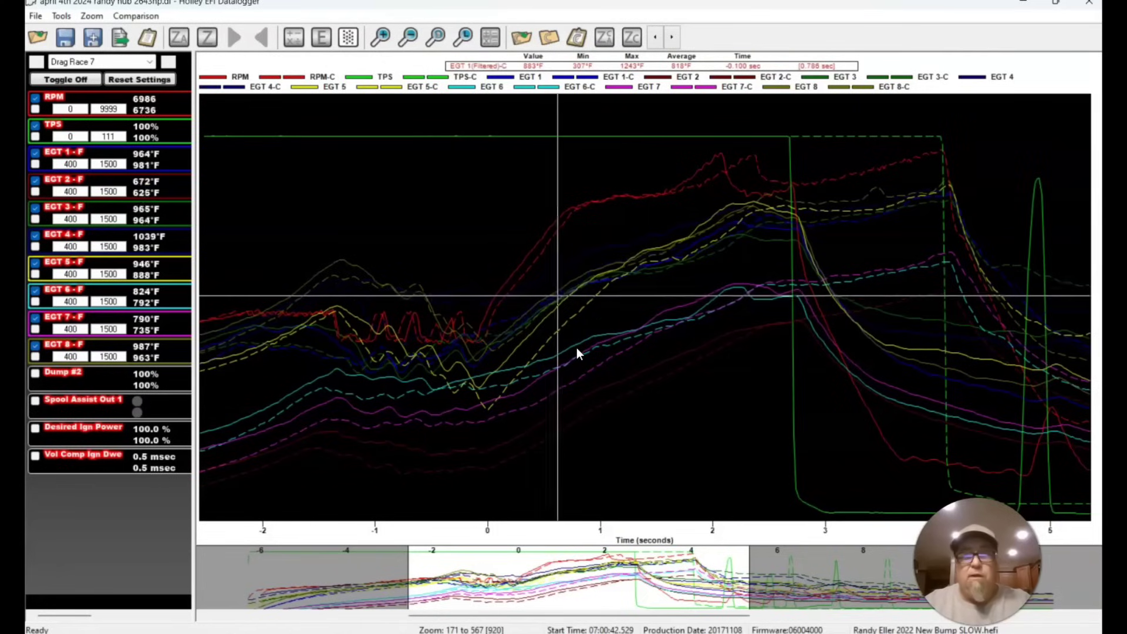
key("Right")
key("Right")
key("Right")
key("Right")
key("Right")
key("Right")
key("Right")
key("Right")
key("Right")
key("Right")
key("Right")
key("Right")
key("Right")
key("Right")
key("Right")
key("Right")
key("Right")
key("Right")
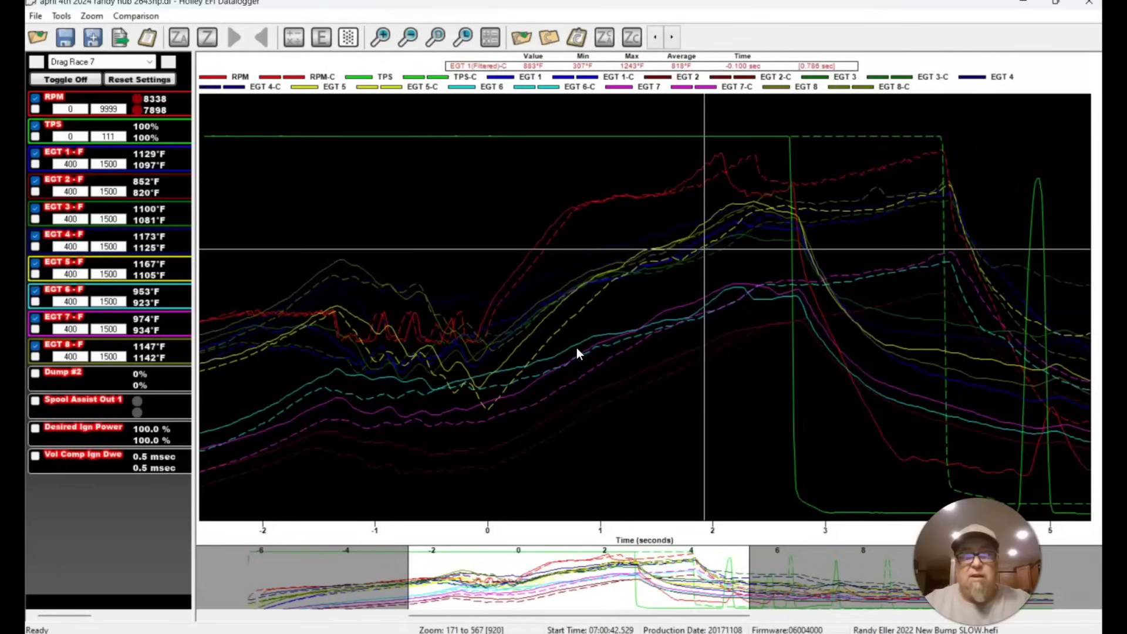
Step: Advance the data cursor to about 2.6 seconds to compare each cylinder's EGT in both logs near the first log's end of pull
key("Right")
key("Right")
key("Right")
key("Right")
key("Right")
key("Right")
key("Right")
key("Right")
key("Right")
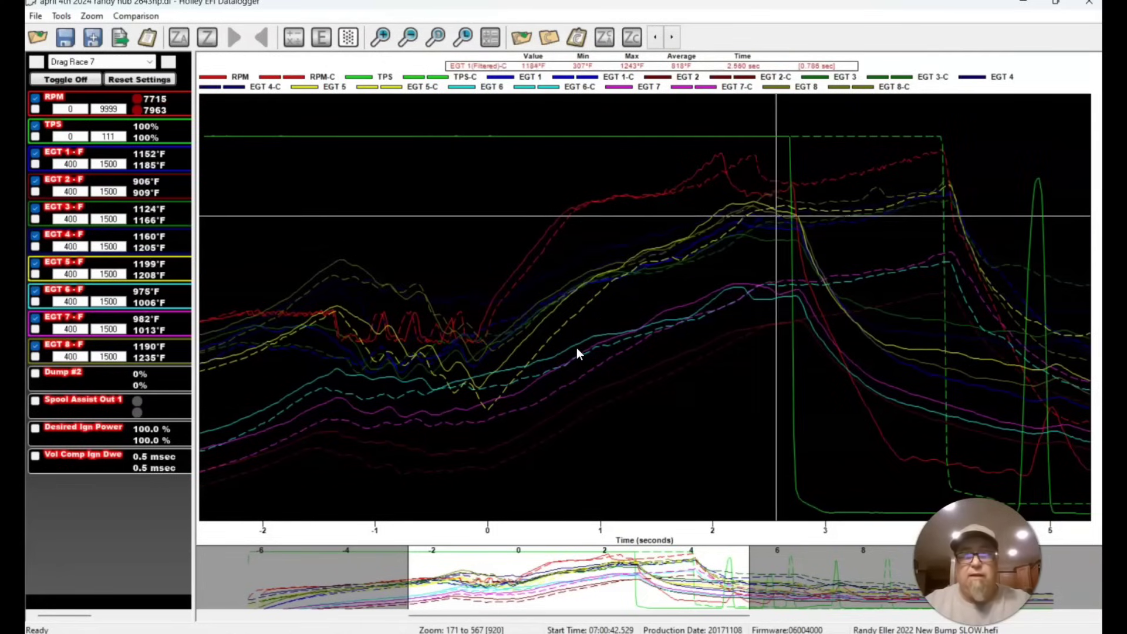
key("Right")
key("Right")
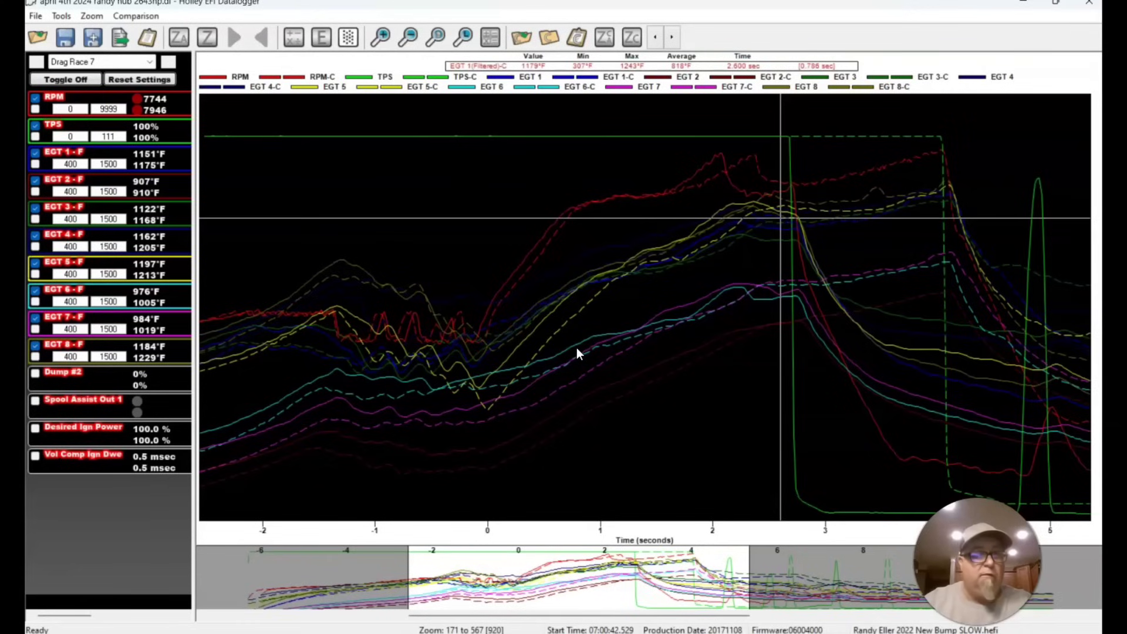
Step: Advance the data cursor from about 2.6 to 3.9 seconds to follow the comparison log's RPM and each cylinder's EGT
key("Right")
key("Right")
key("Right")
key("Right")
key("Right")
key("Right")
key("Right")
key("Right")
key("Right")
key("Right")
key("Right")
key("Right")
key("Right")
key("Right")
key("Right")
key("Right")
key("Right")
key("Right")
key("Right")
key("Right")
key("Right")
key("Right")
key("Right")
key("Right")
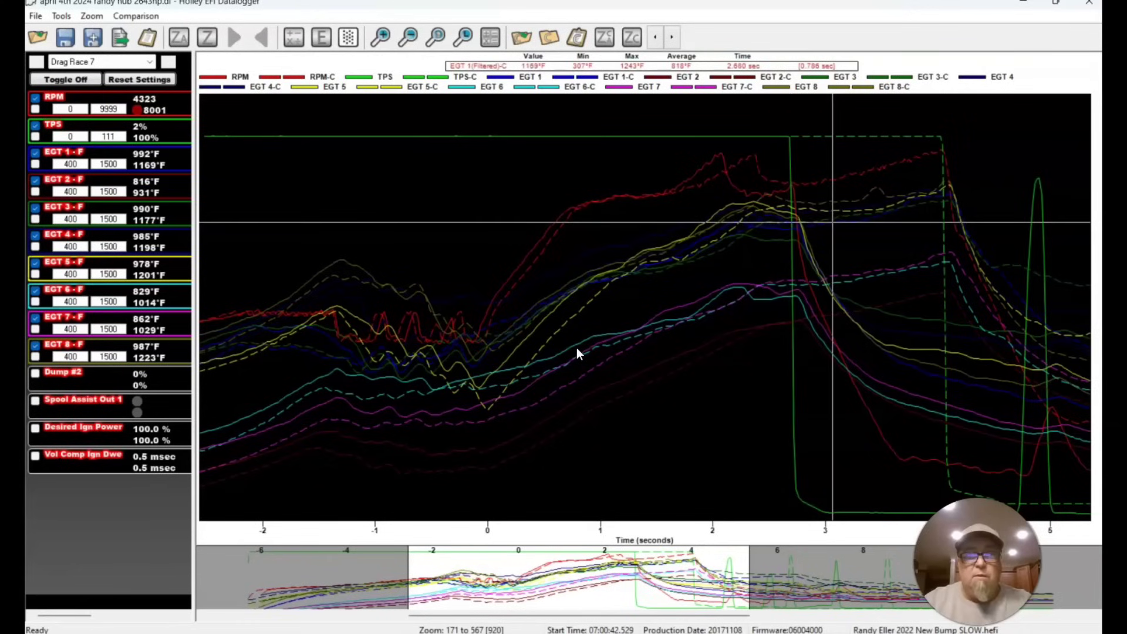
key("Right")
key("Right")
key("Right")
key("Right")
key("Right")
key("Right")
key("Right")
key("Right")
key("Right")
key("Right")
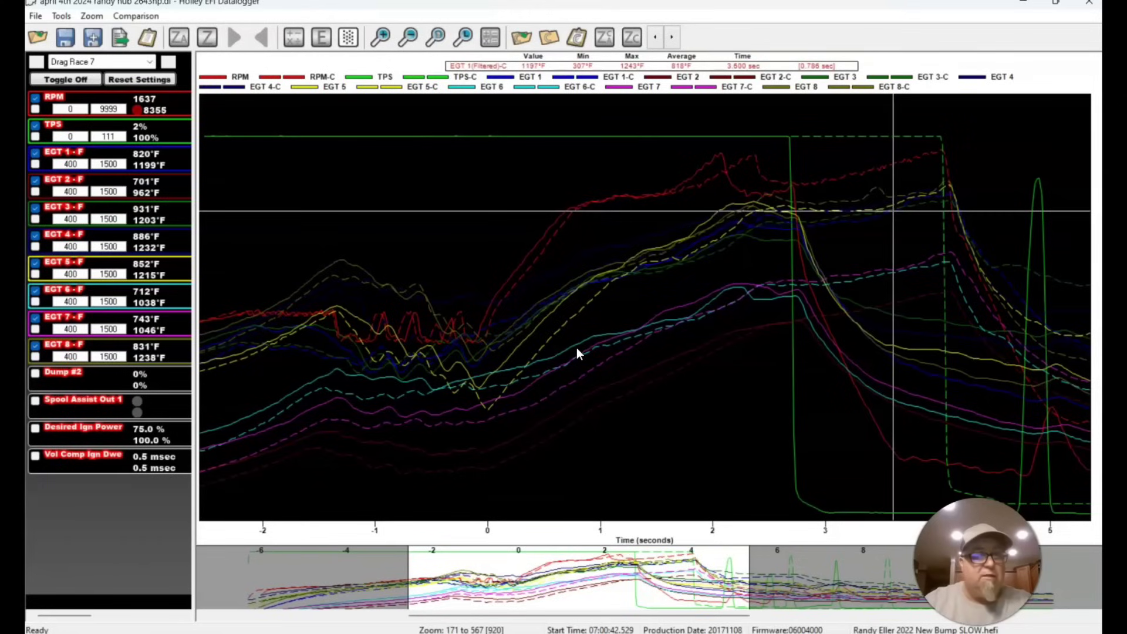
key("Right")
key("Right")
key("Right")
key("Right")
key("Right")
key("Right")
key("Right")
key("Right")
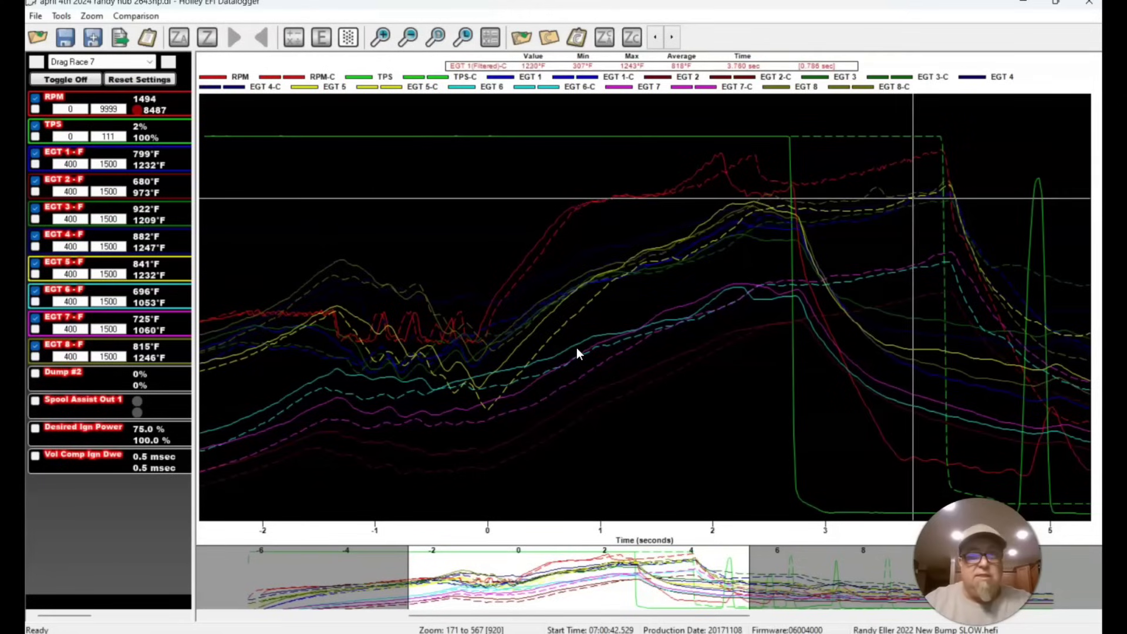
key("Left")
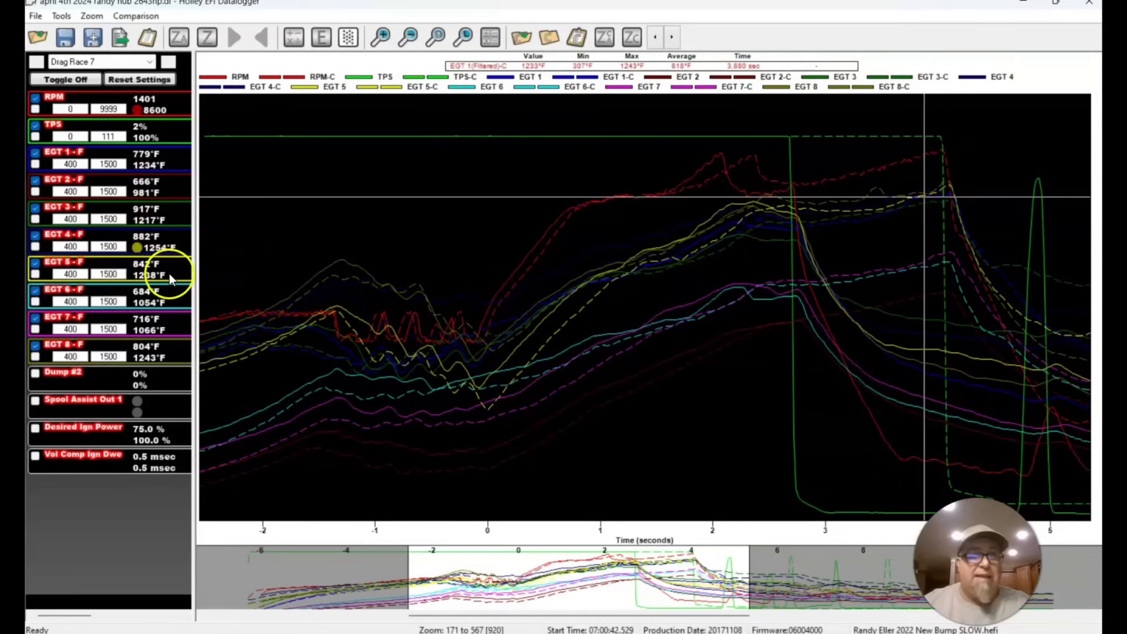
Step: Switch the channel view from Drag Race 7 to Drag Race 1 to graph fuel, boost, AFR and timing
left_click(37, 62)
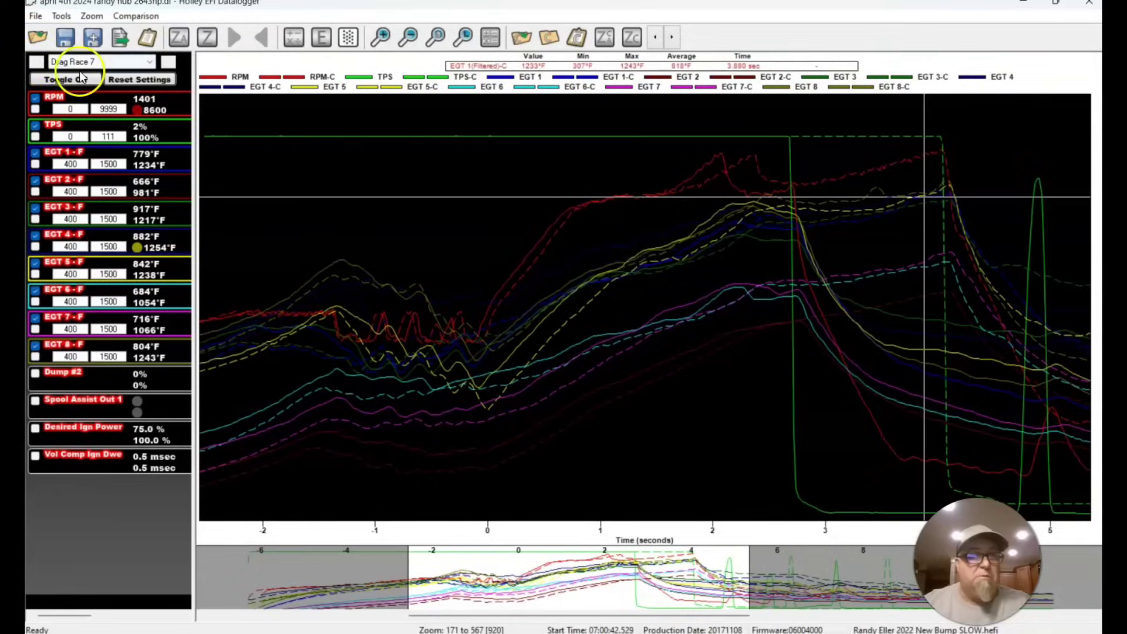
left_click(124, 48)
left_click(168, 61)
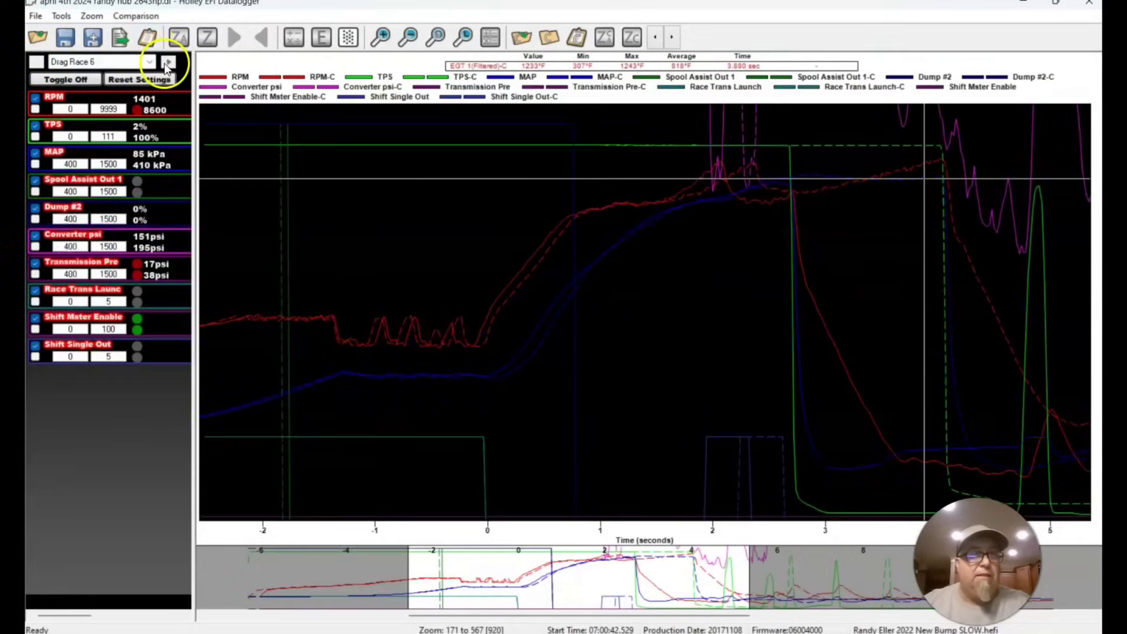
left_click(169, 61)
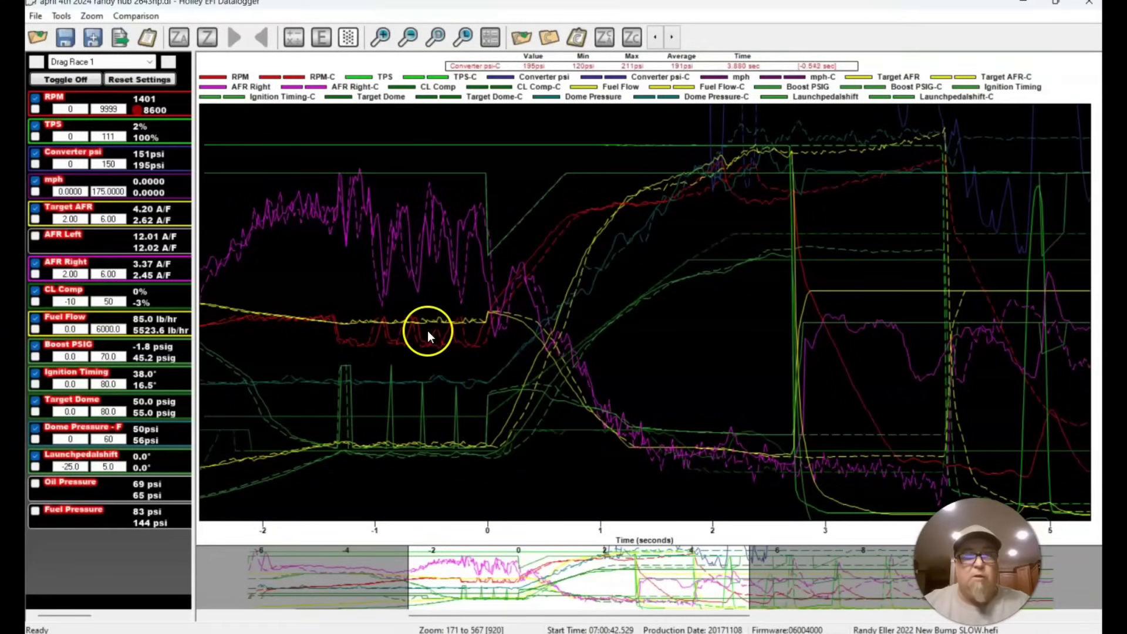
Step: Read the Drag Race 1 channels of both logs between about 3.0 and 3.1 seconds
left_click(443, 340)
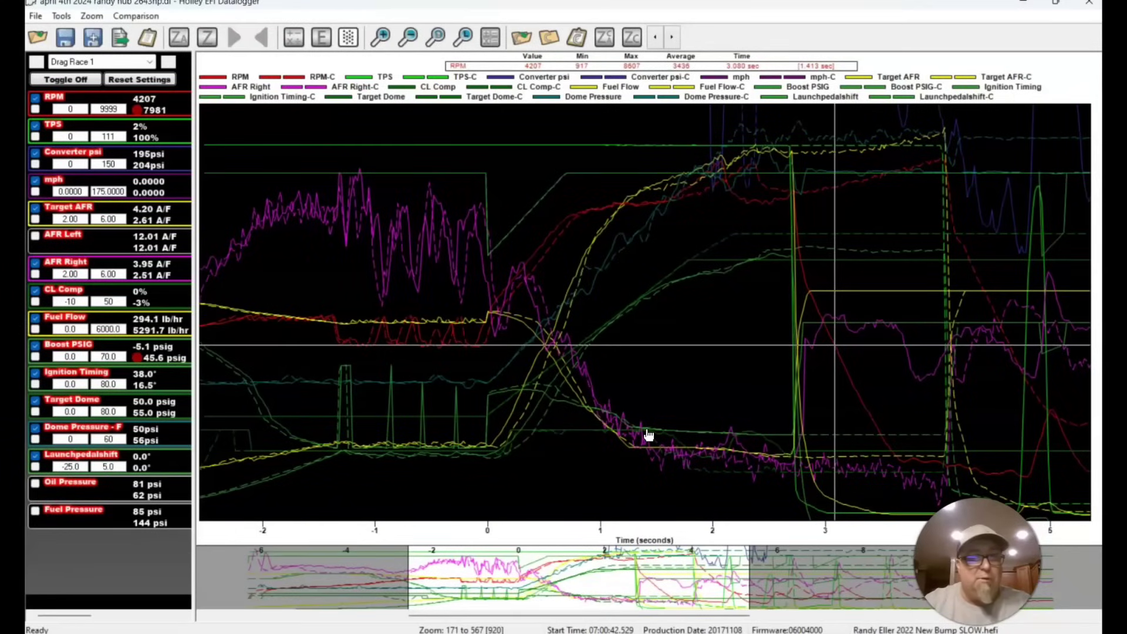
key("Left")
key("Left")
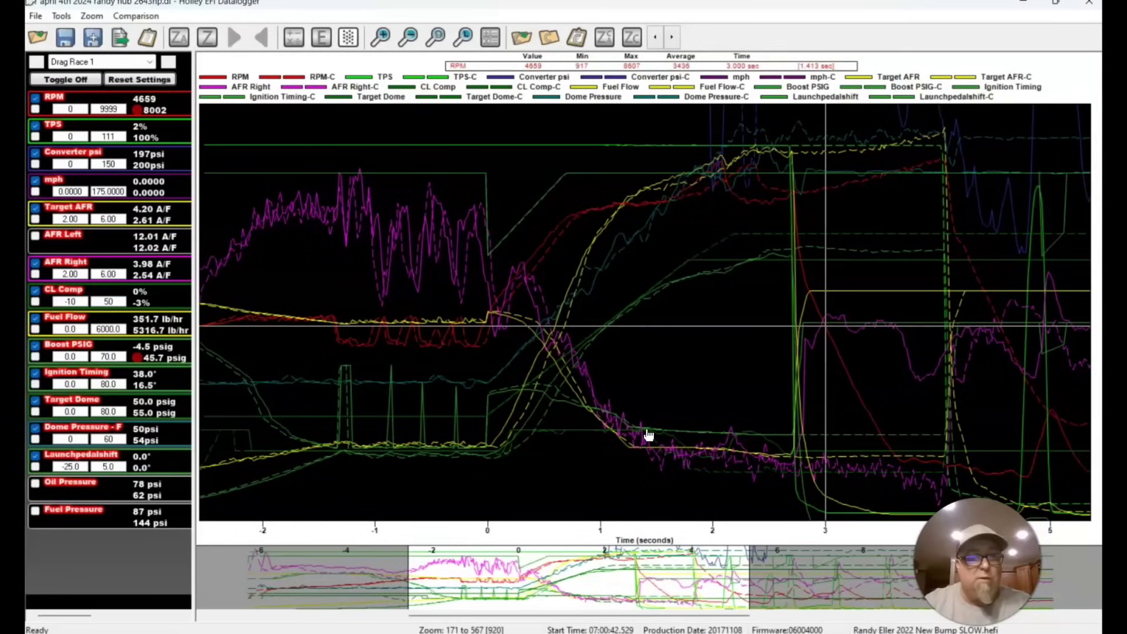
key("Right")
key("Right")
key("Right")
key("Right")
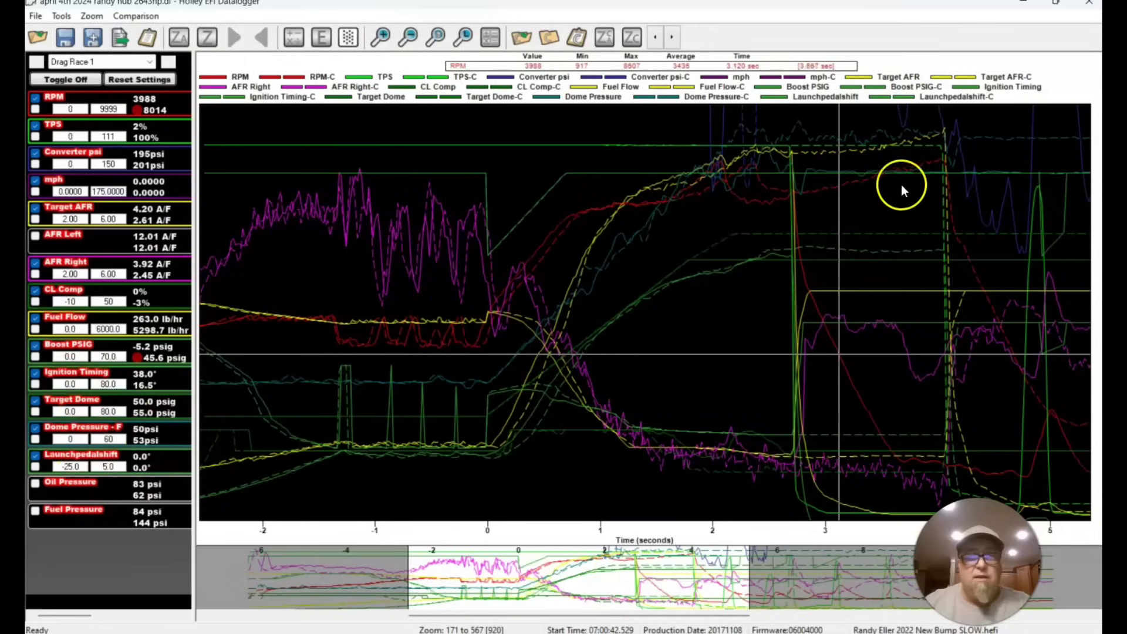
Step: Step the data cursor from 1.9 to about 2.66 seconds, comparing RPM, AFR, fuel flow, boost and timing between both logs
left_click(702, 189)
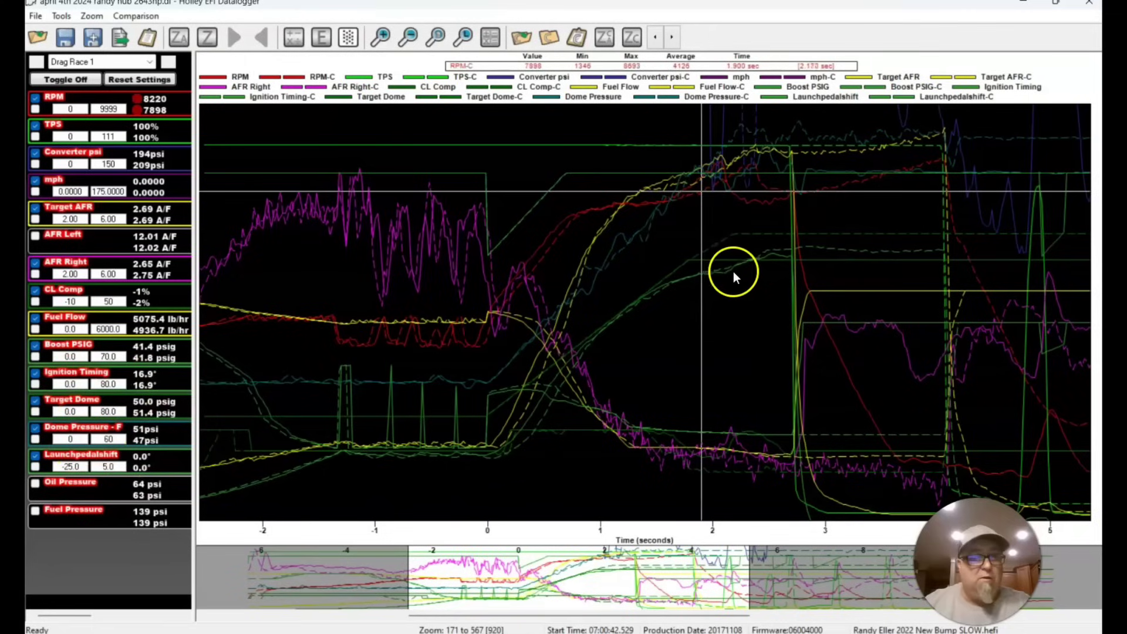
key("Right")
key("Right")
key("Right")
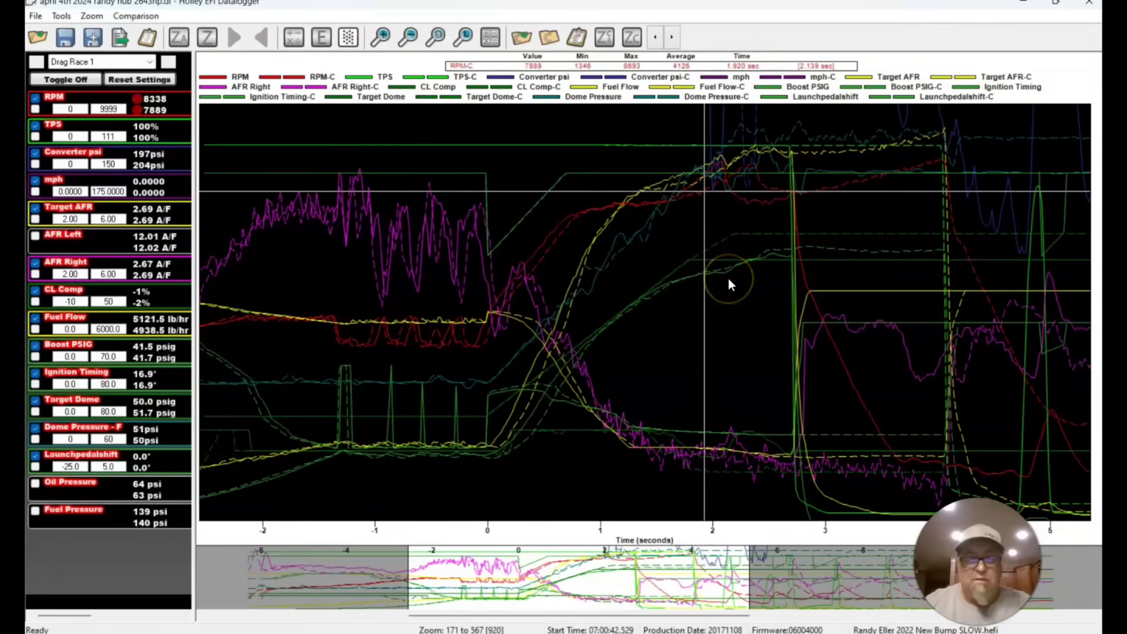
key("Right")
key("Right")
key("Right")
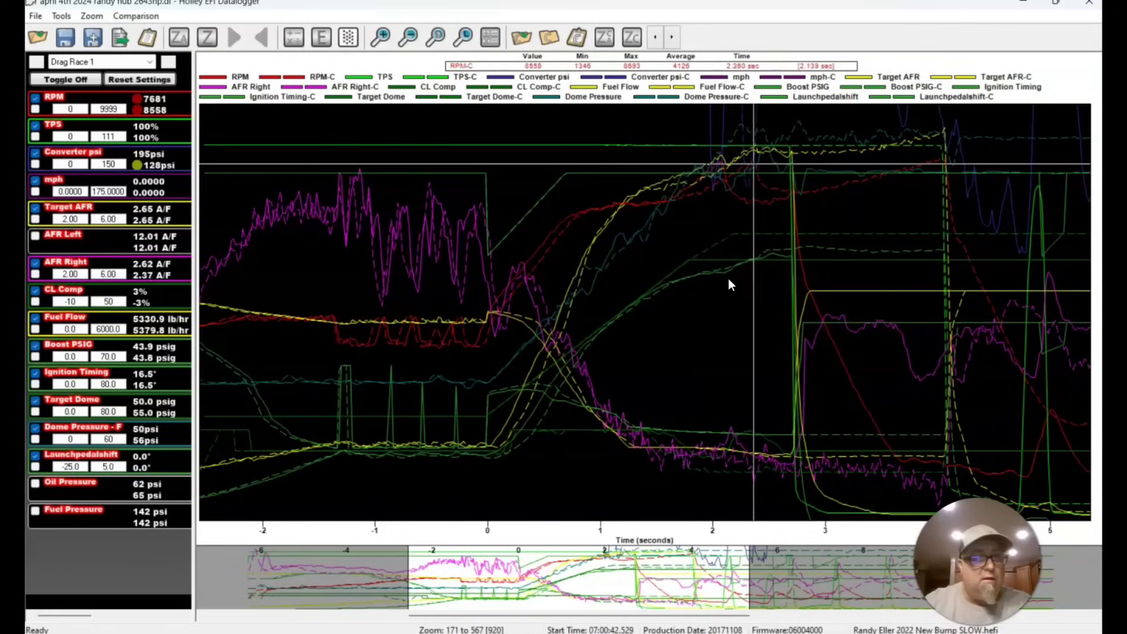
key("Right")
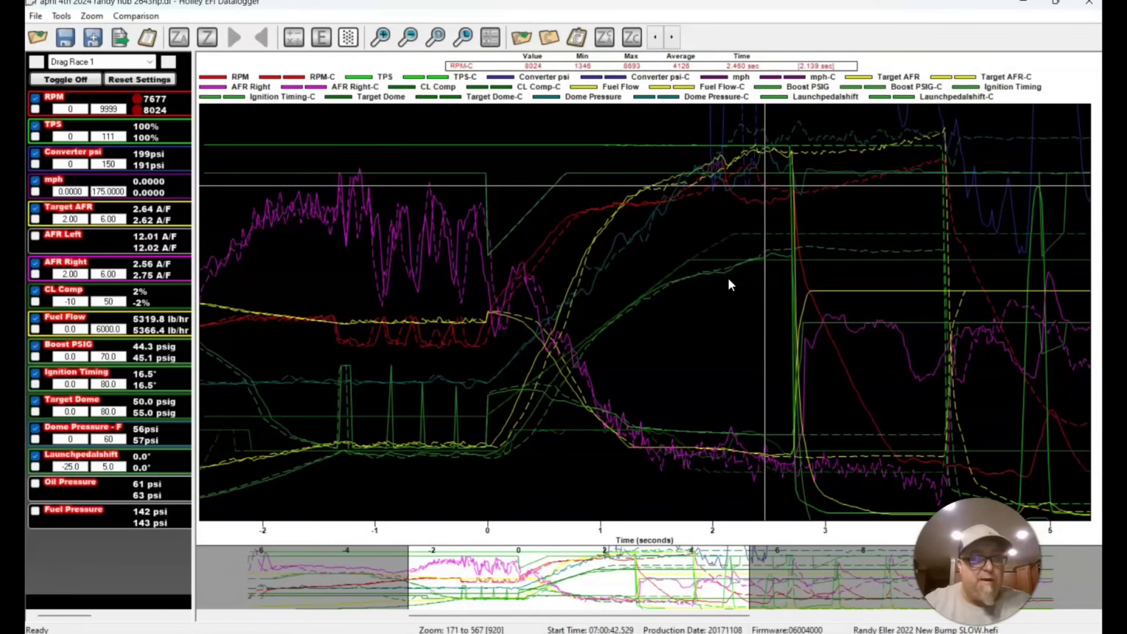
key("Right")
key("Right")
key("Right")
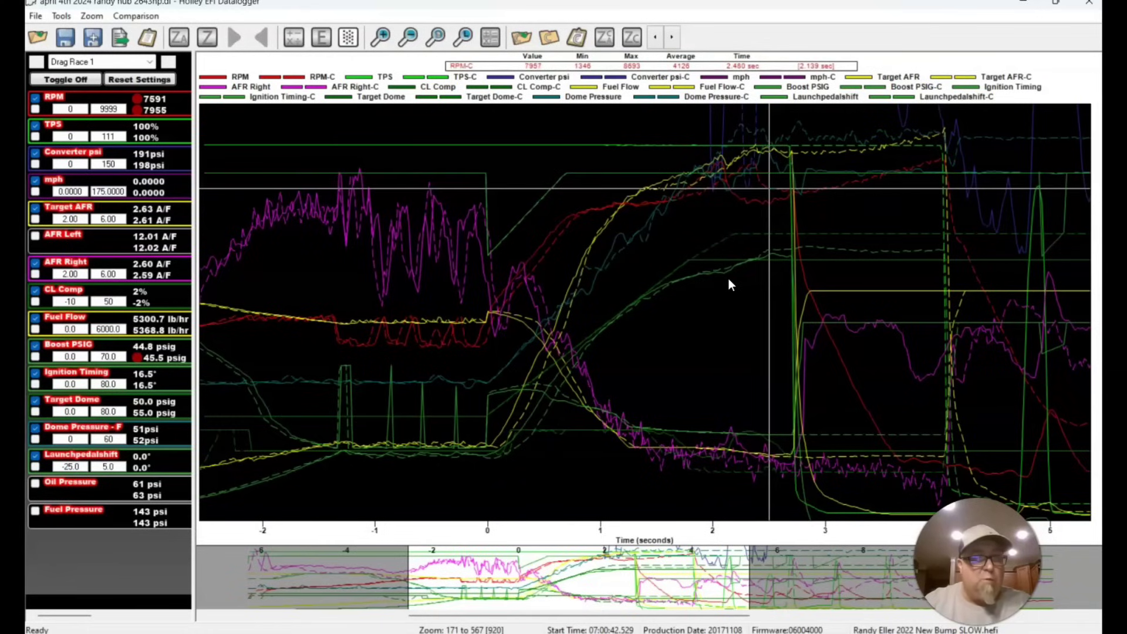
key("Right")
key("Right")
key("Right")
key("Right")
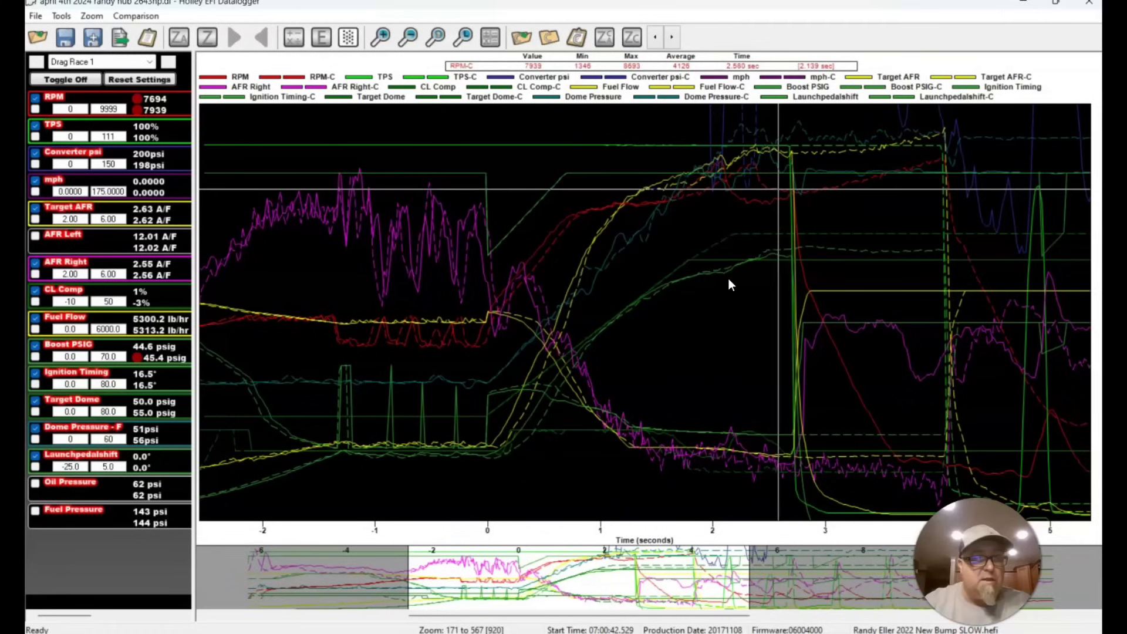
key("Right")
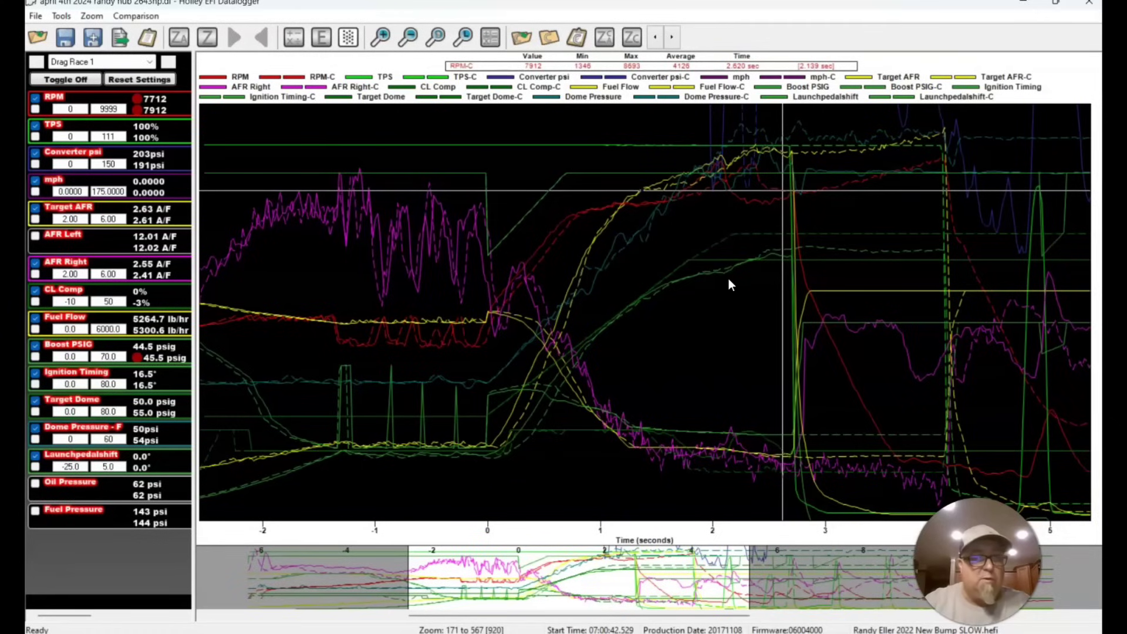
key("Right")
key("Right")
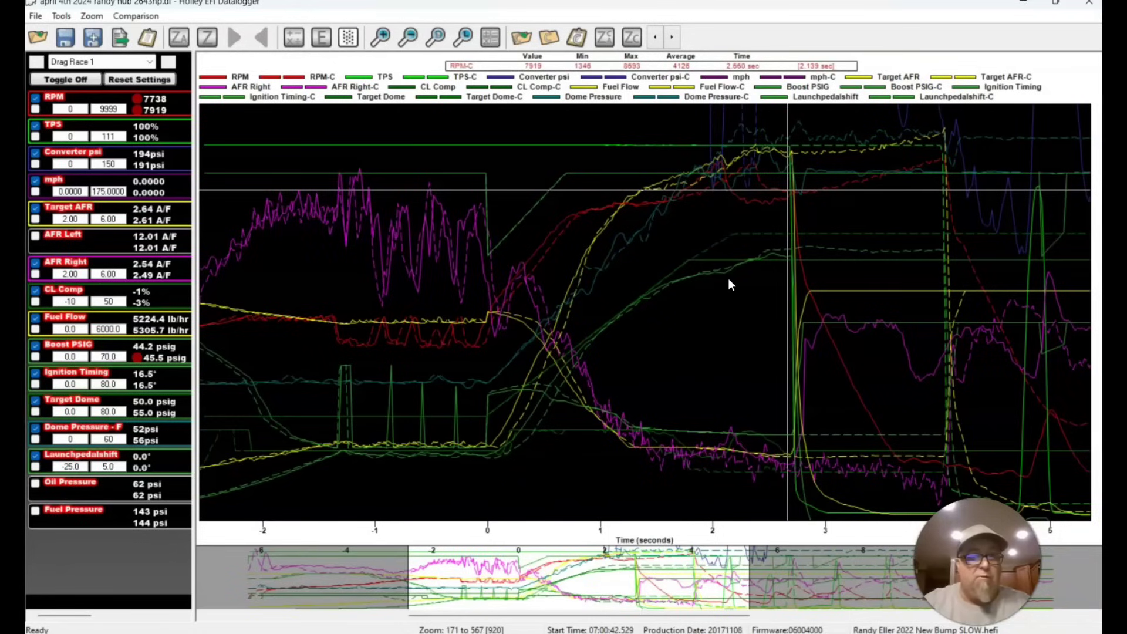
Step: Advance the data cursor to about 3.9 seconds to follow the comparison log's RPM, fuel flow and boost past the first log's throttle lift
key("Right")
key("Right")
key("Right")
key("Right")
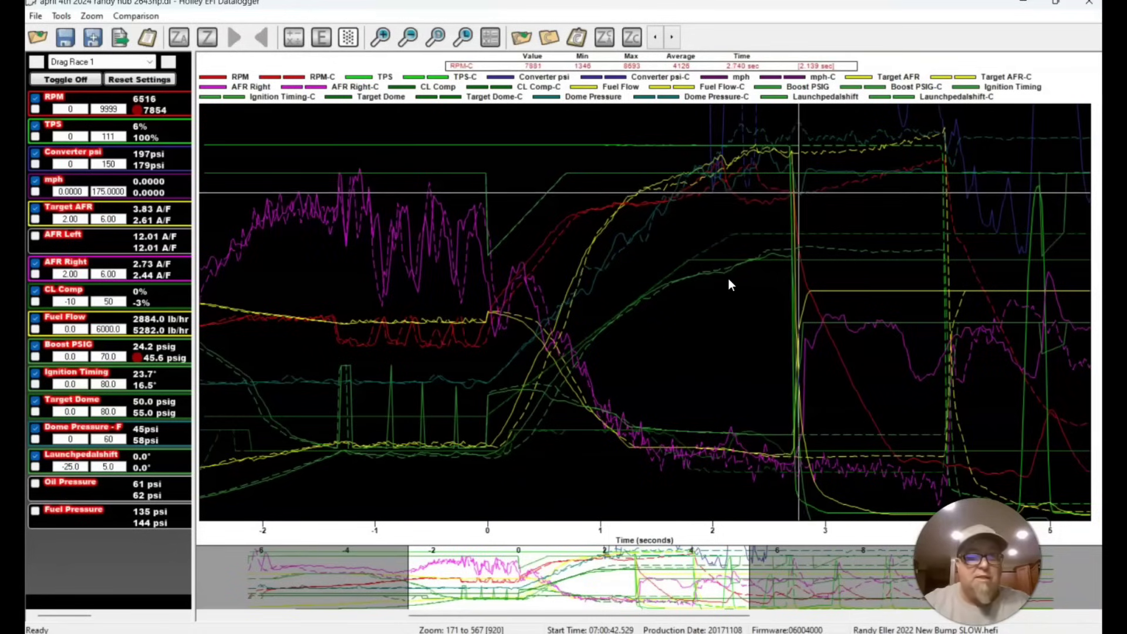
key("Right")
key("Right")
key("Right")
key("Right")
key("Right")
key("Right")
key("Right")
key("Right")
key("Right")
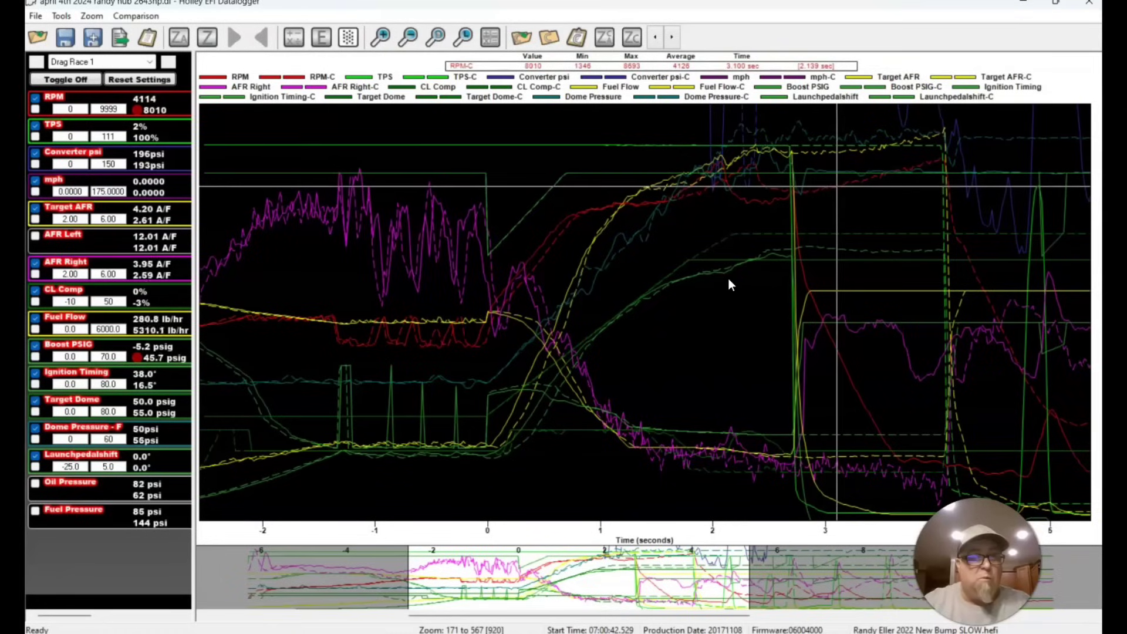
key("Right")
key("Right")
key("Right")
key("Right")
key("Right")
key("Right")
key("Right")
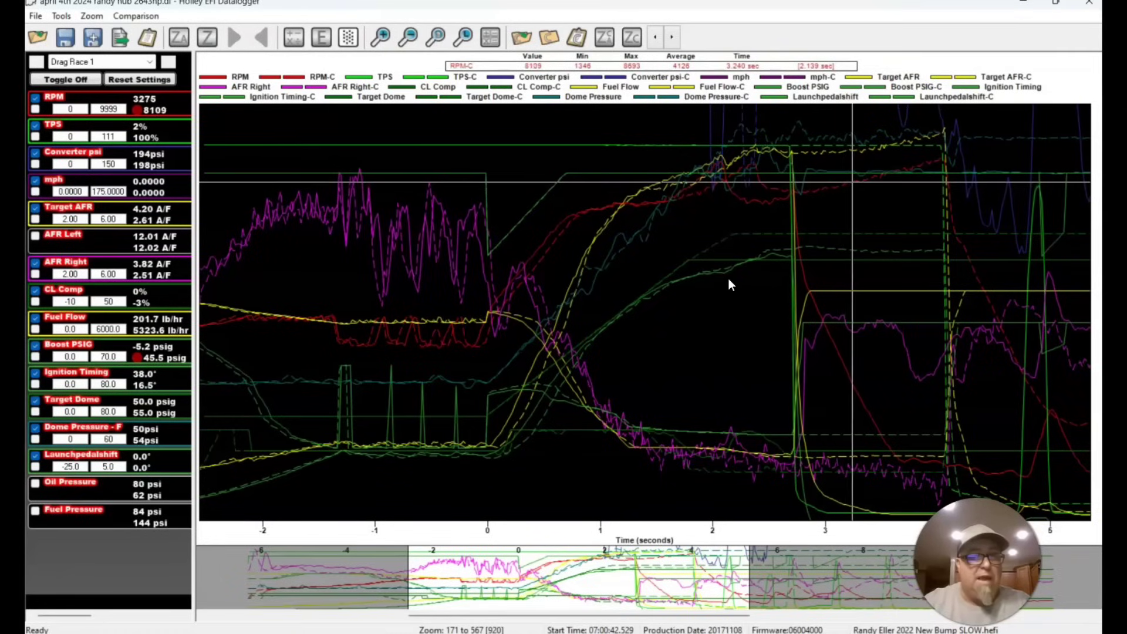
key("Right")
key("Right")
key("Right")
key("Right")
key("Right")
key("Right")
key("Right")
key("Right")
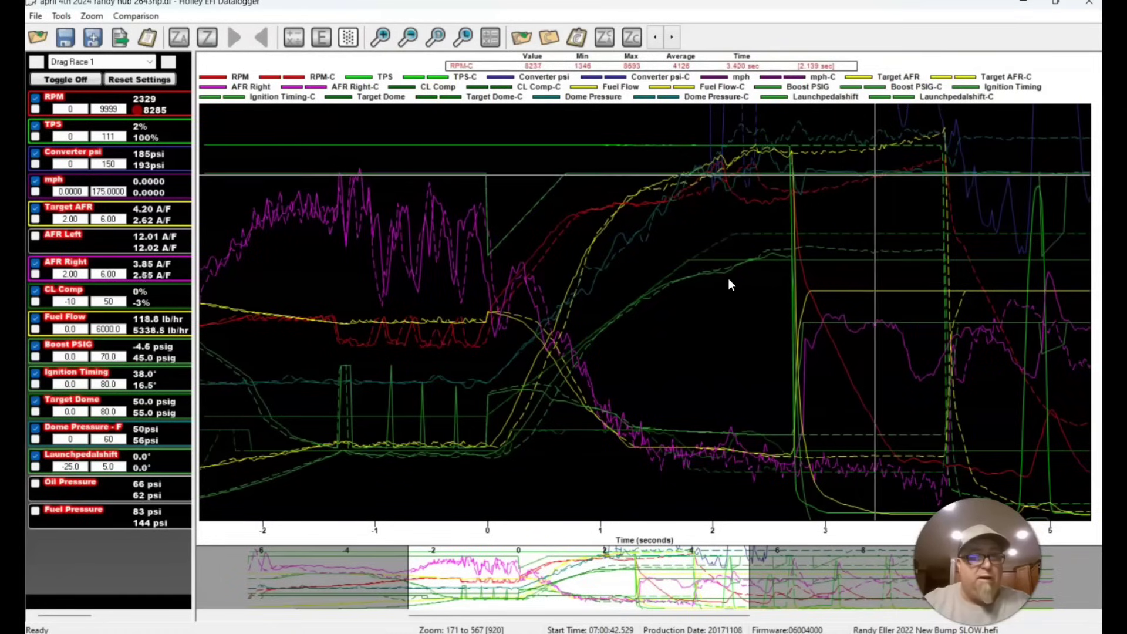
key("Right")
key("Right")
key("Right")
key("Right")
key("Right")
key("Right")
key("Right")
key("Right")
key("Right")
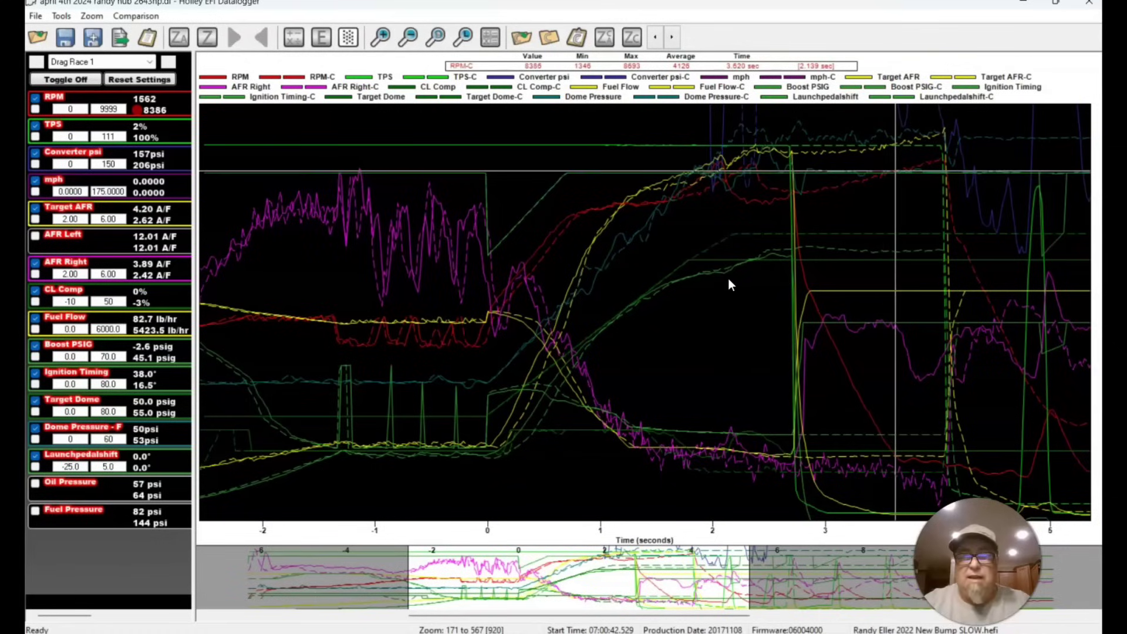
key("Right")
key("Right")
key("Right")
key("Right")
key("Right")
key("Right")
key("Right")
key("Right")
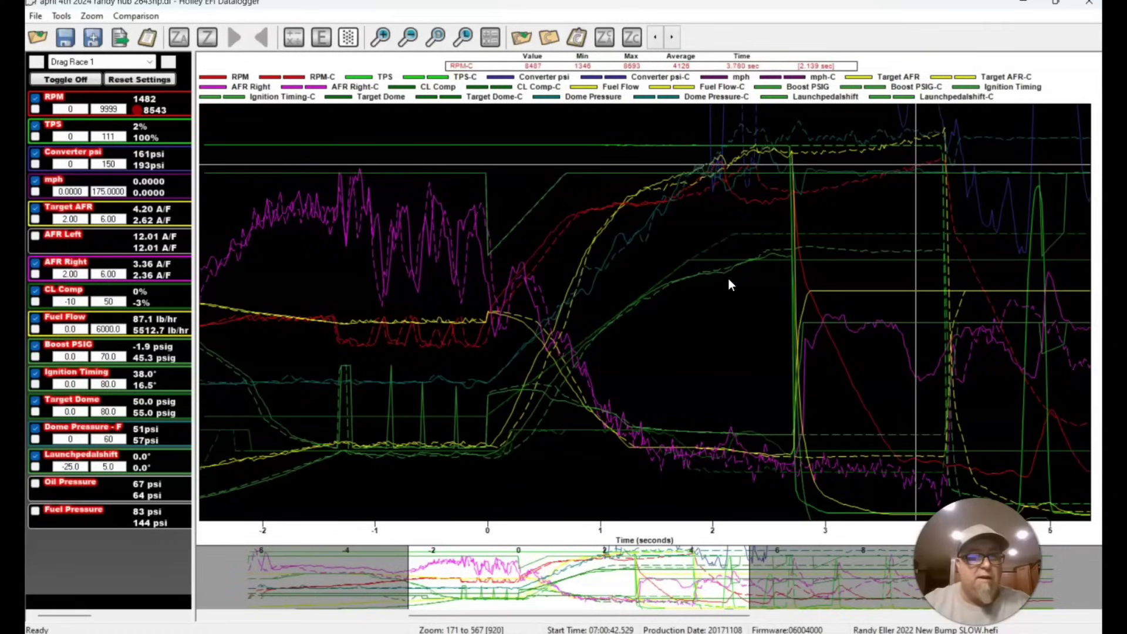
key("Right")
key("Right")
key("Right")
key("Right")
key("Right")
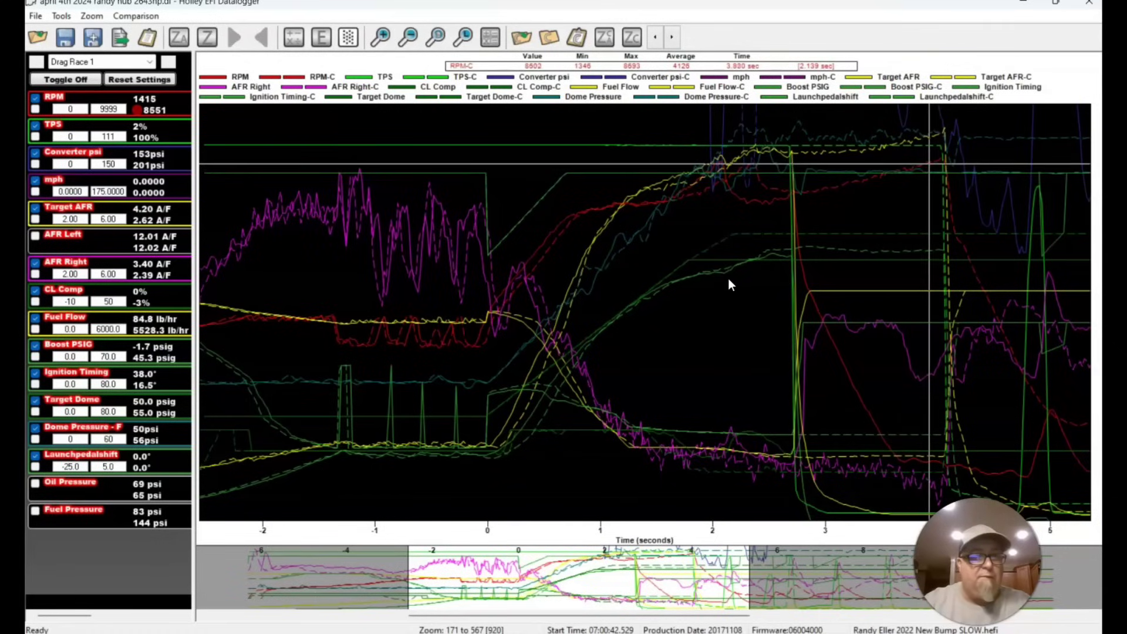
key("Right")
key("Right")
key("Right")
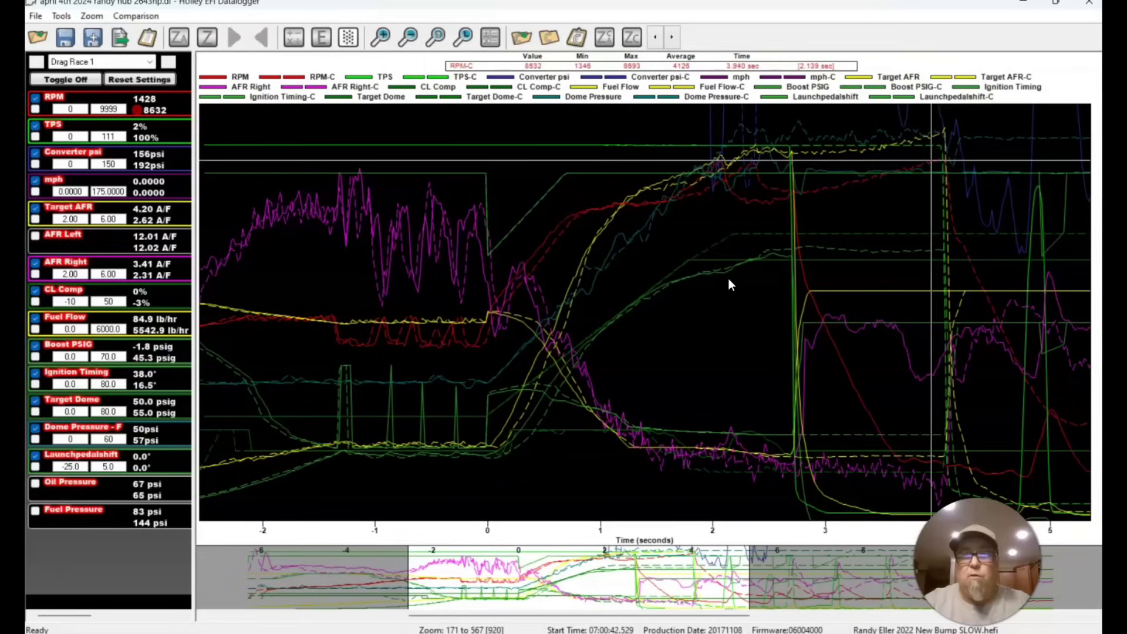
Step: Step back and forth between about 3.94 and 4.0 seconds to examine the comparison log's RPM, fuel flow and AFR near its end of pull
key("Left")
key("Right")
key("Right")
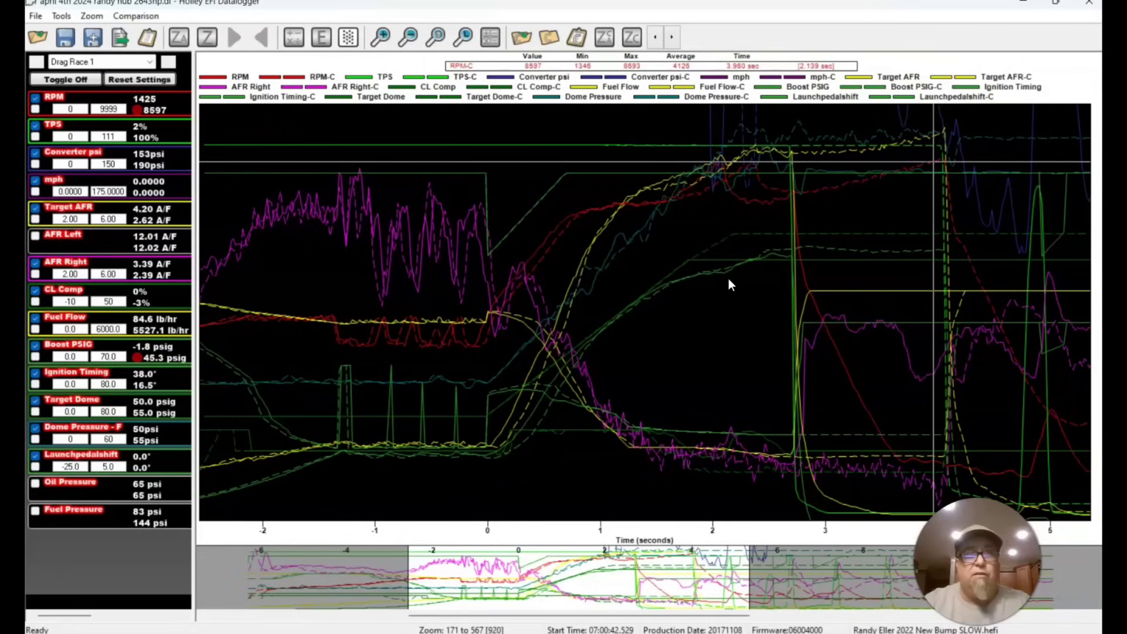
key("Right")
key("Right")
key("Right")
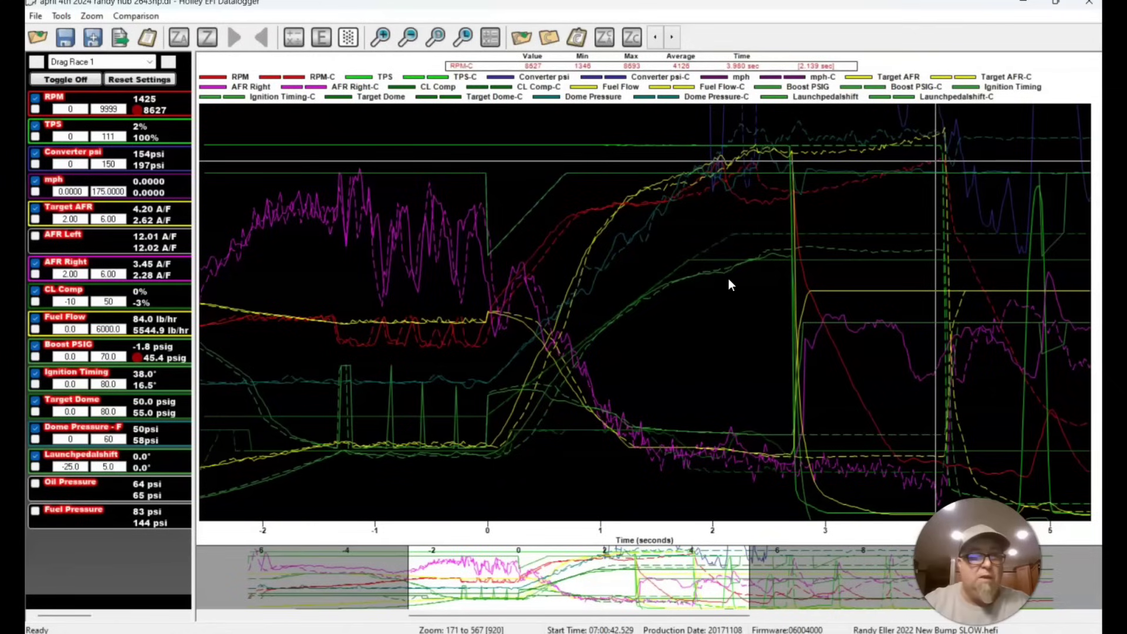
key("Left")
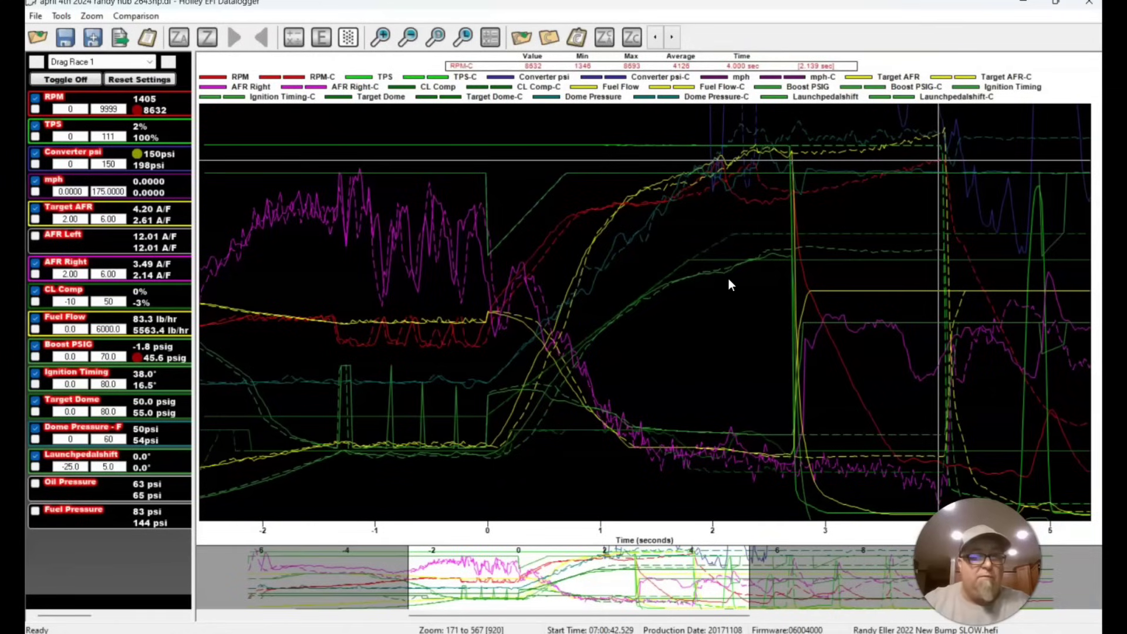
key("Left")
key("Right")
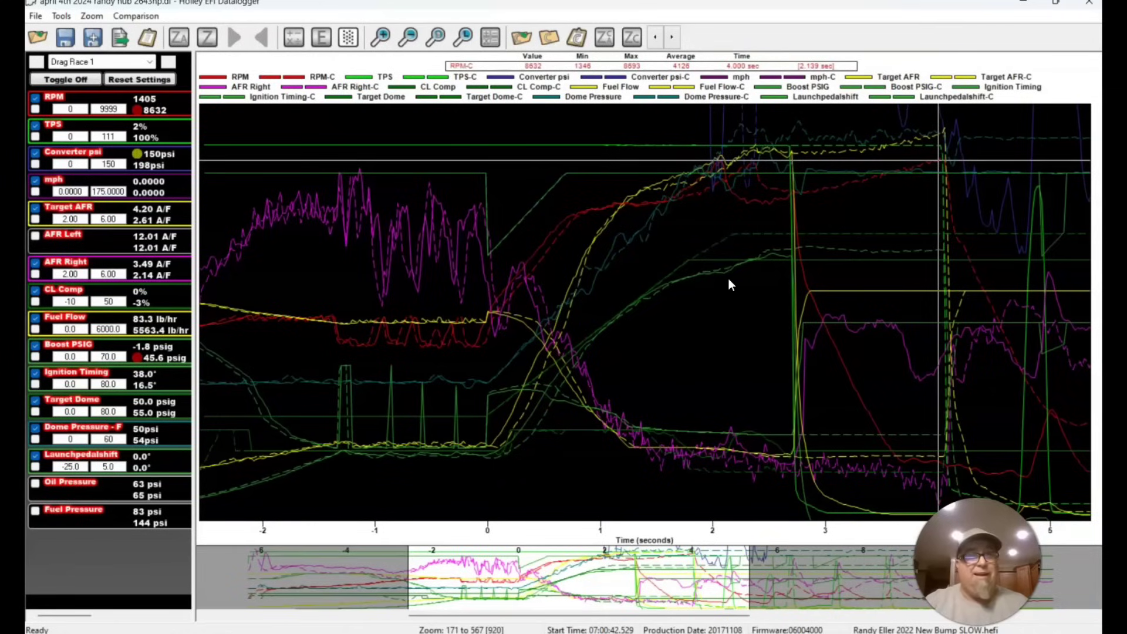
key("Left")
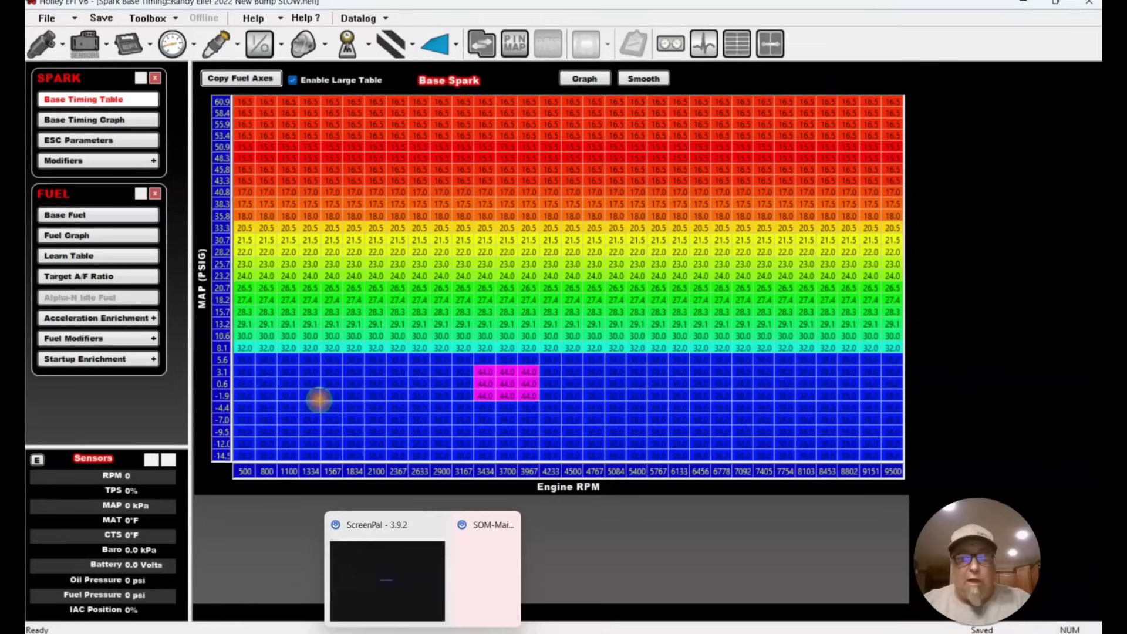
Step: Switch back to the Holley EFI Datalogger and compare both logs at about 3.8, 3.94 and 2.56 seconds
left_click(436, 585)
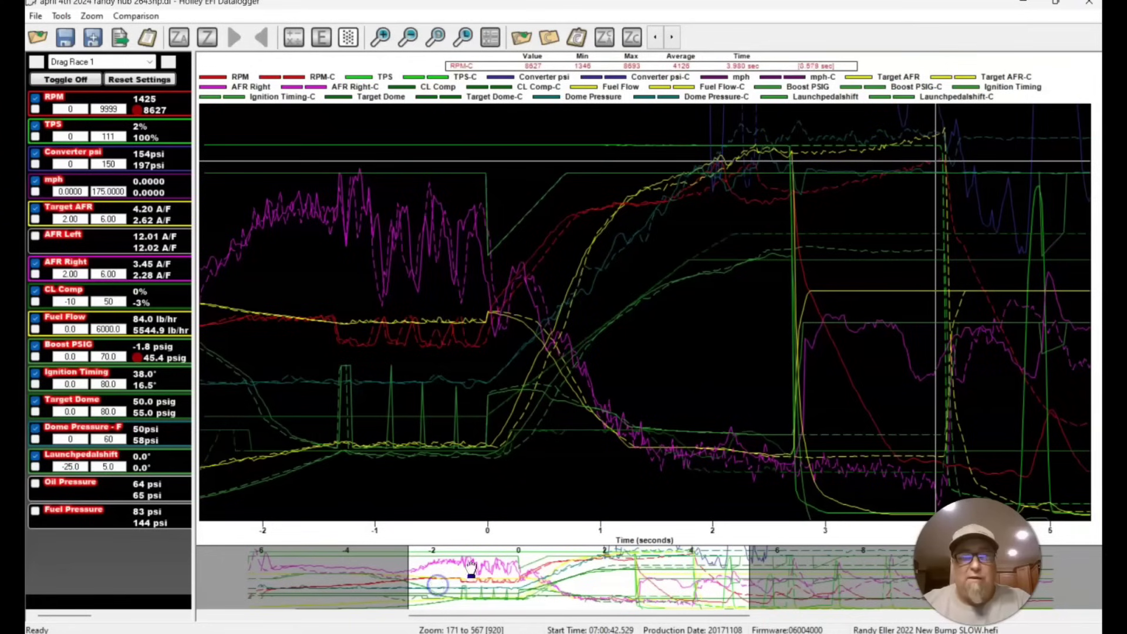
left_click(915, 169)
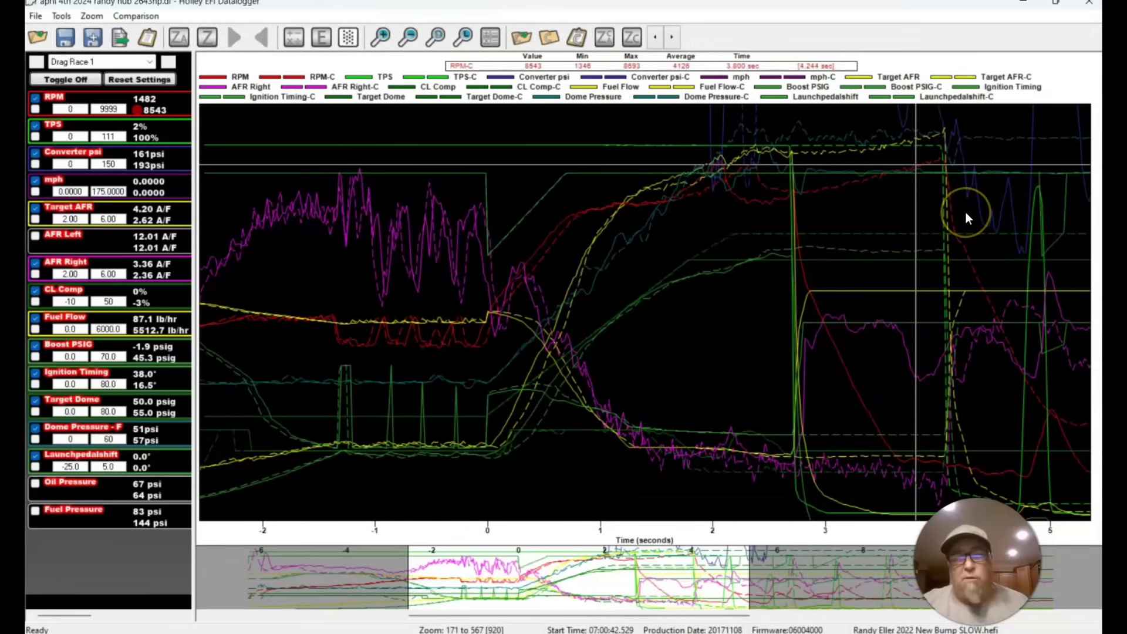
left_click_drag(962, 208, 931, 184)
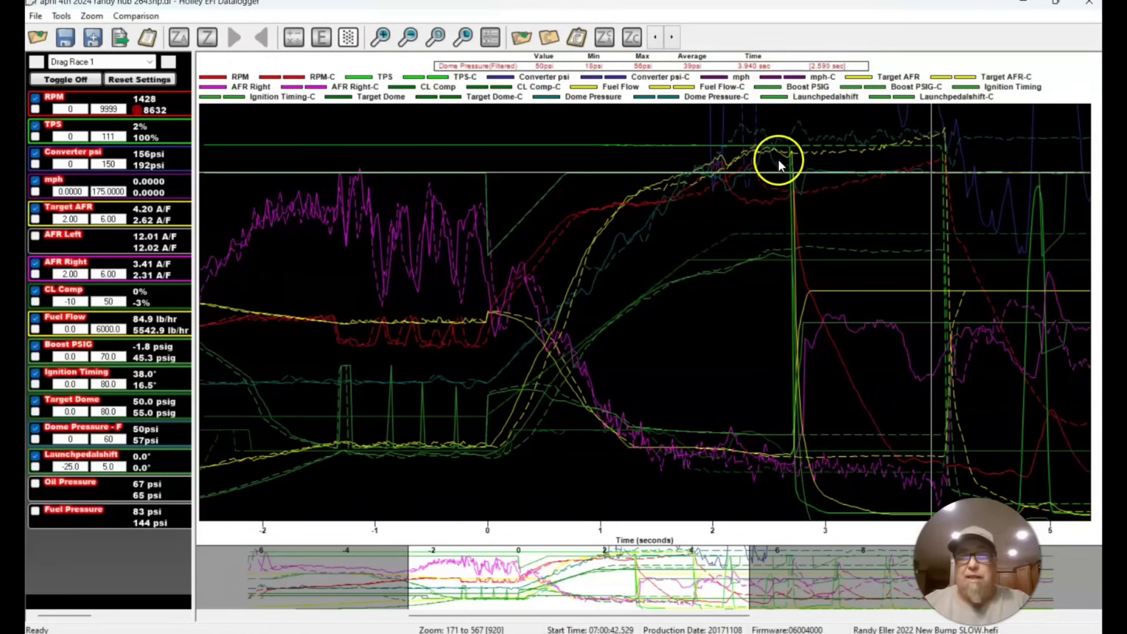
left_click(776, 178)
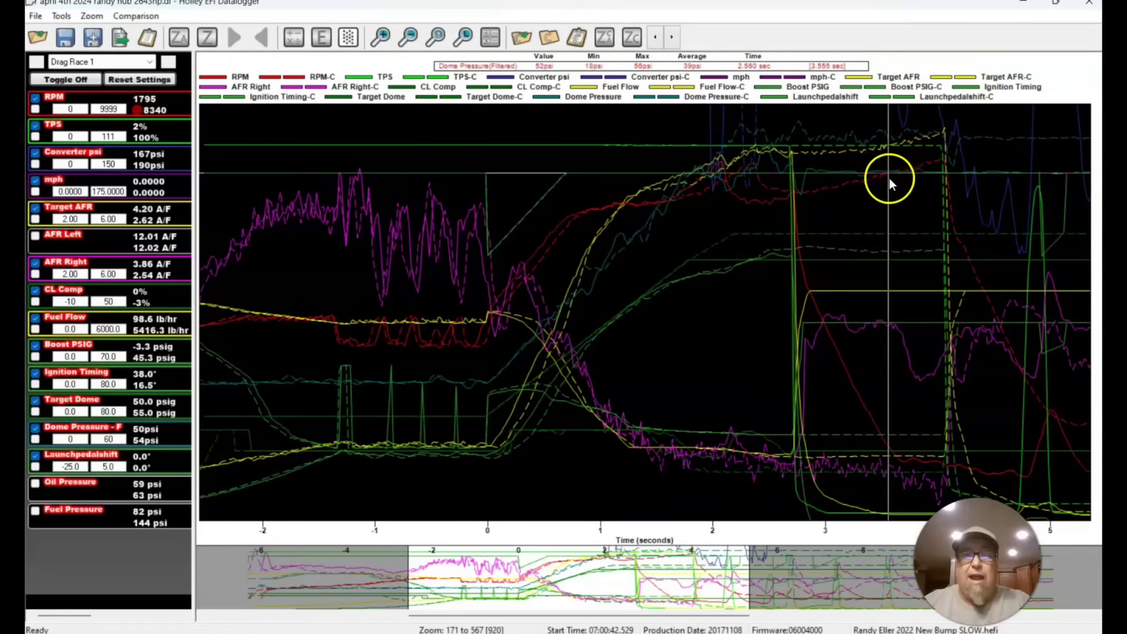
Step: Place the data cursor at about 3.72, 2.36 and 3.56 seconds to compare both logs' RPM and fuel flow
left_click(905, 173)
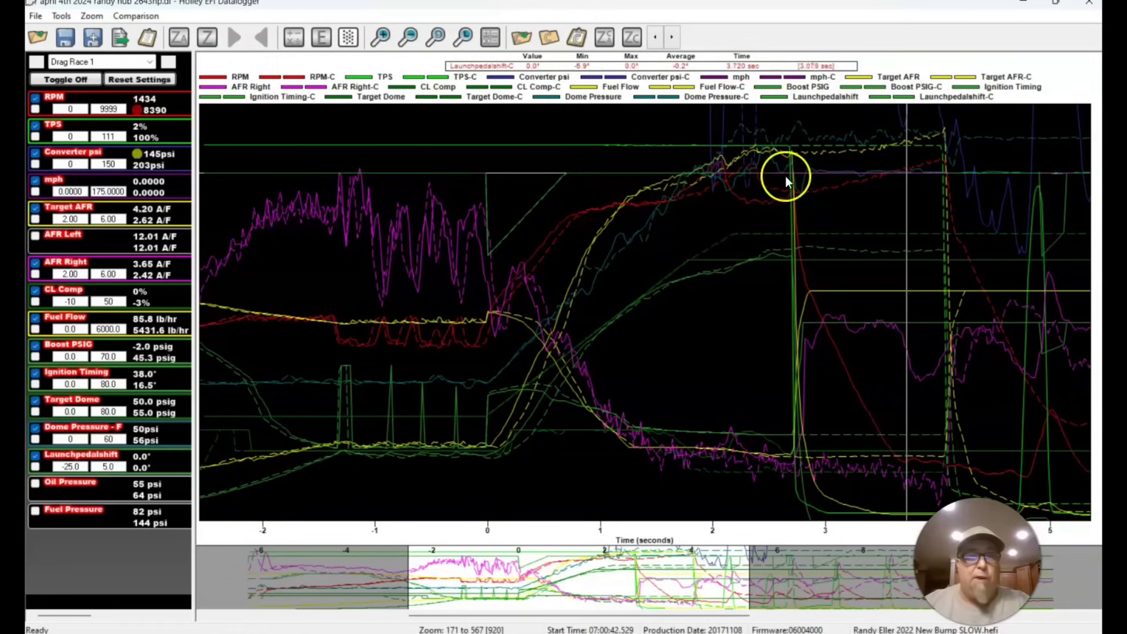
left_click(752, 188)
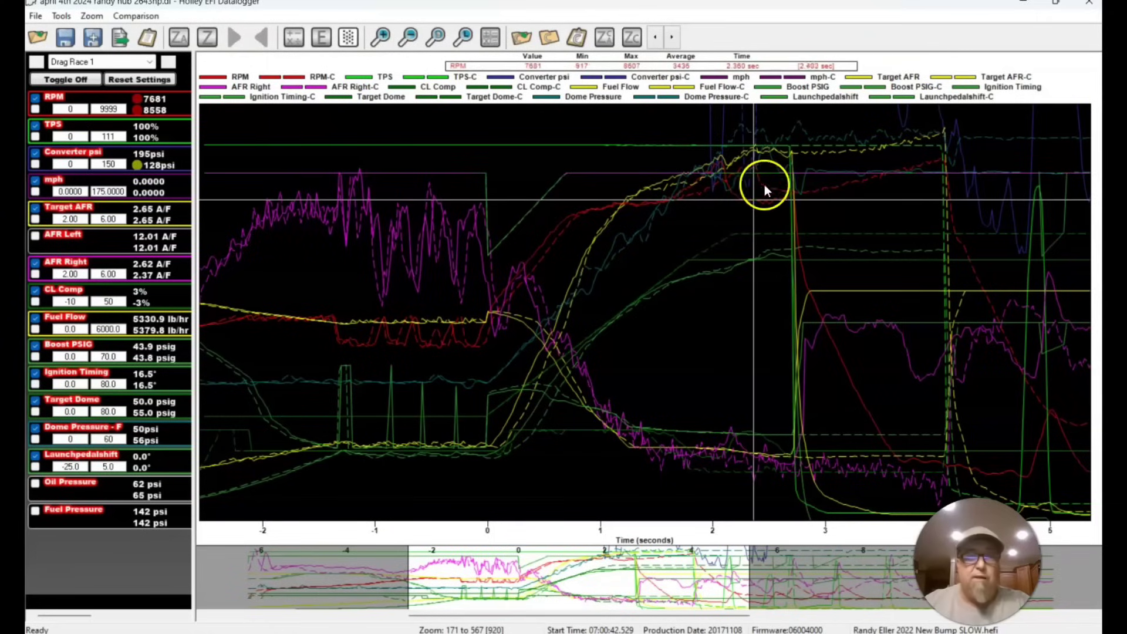
left_click(859, 174)
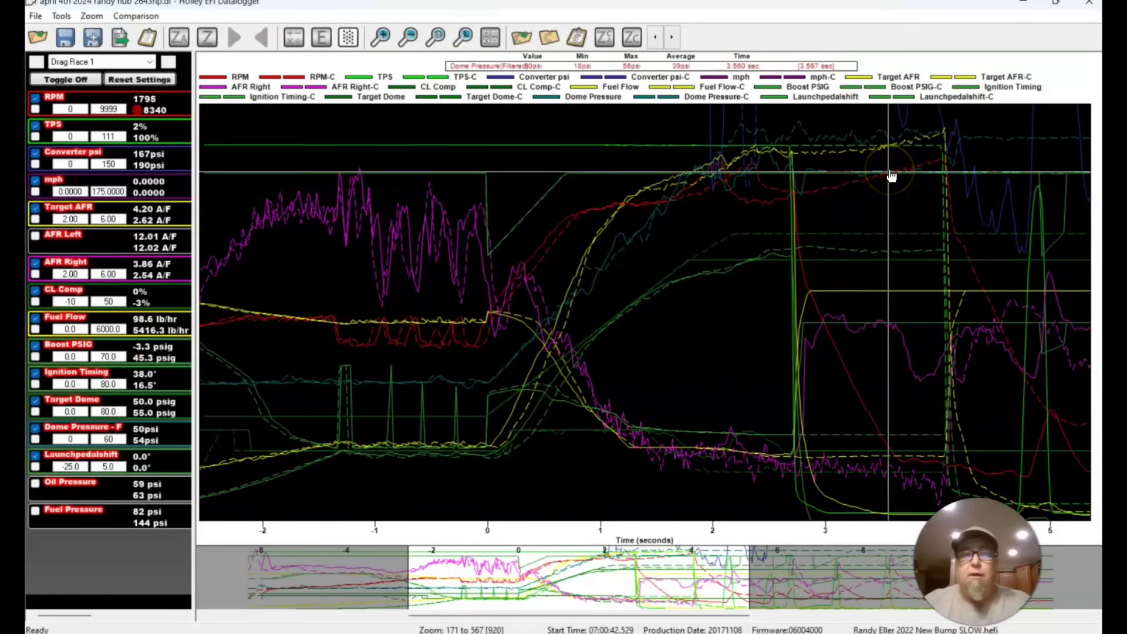
left_click(916, 166)
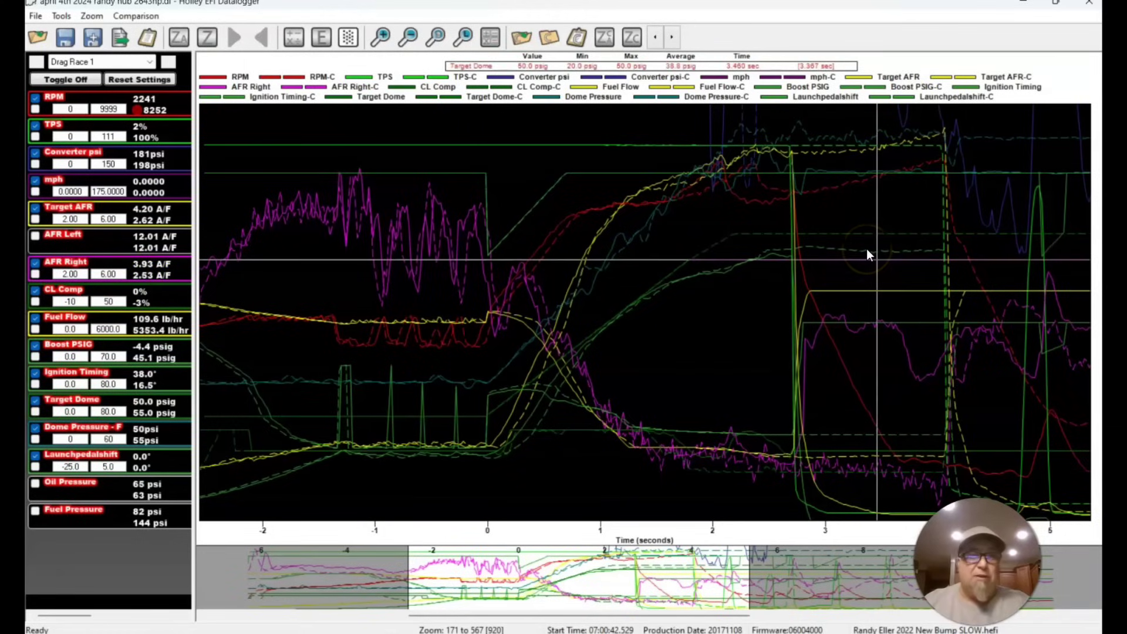
Step: Examine target dome, boost and AFR of the comparison log between about 3.4 and 3.8 seconds
left_click(850, 250)
left_click_drag(871, 241, 916, 237)
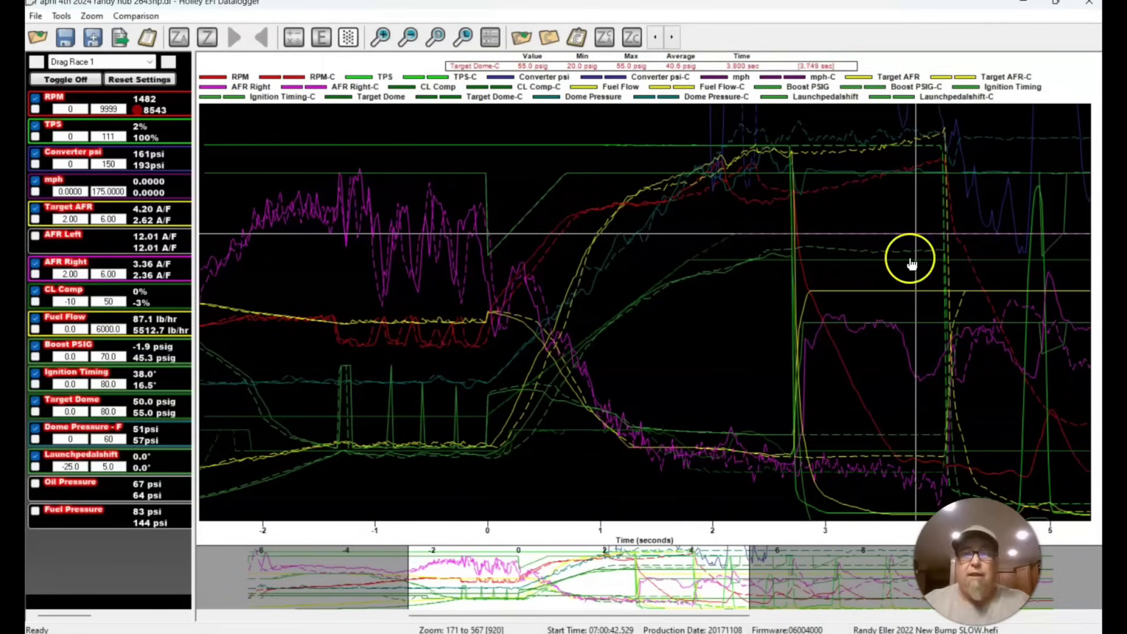
left_click(872, 270)
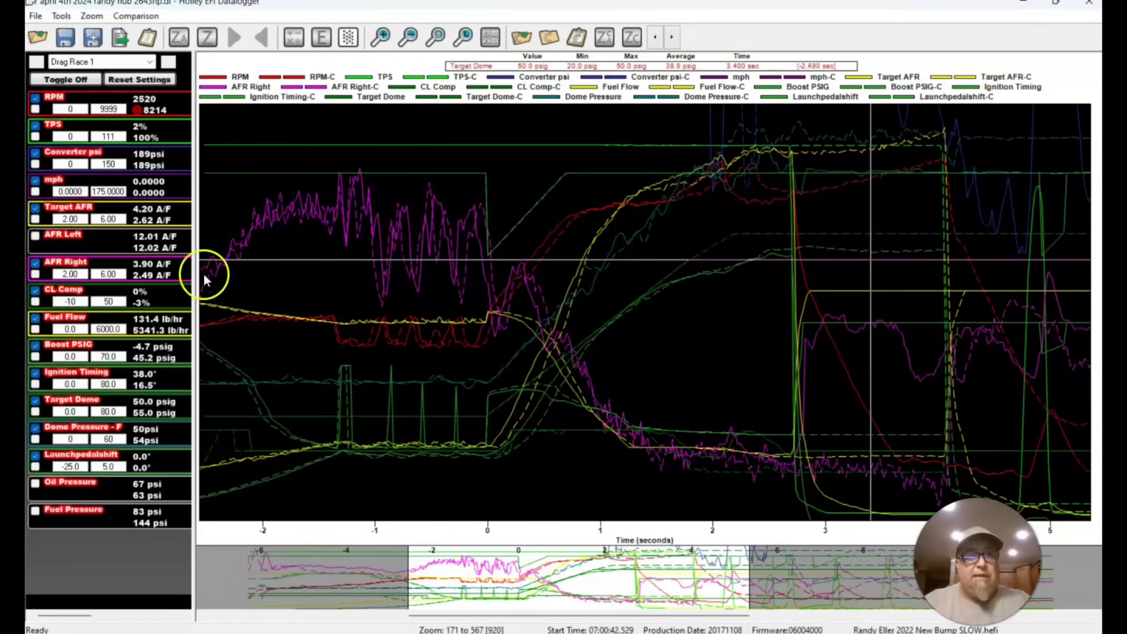
left_click(895, 272)
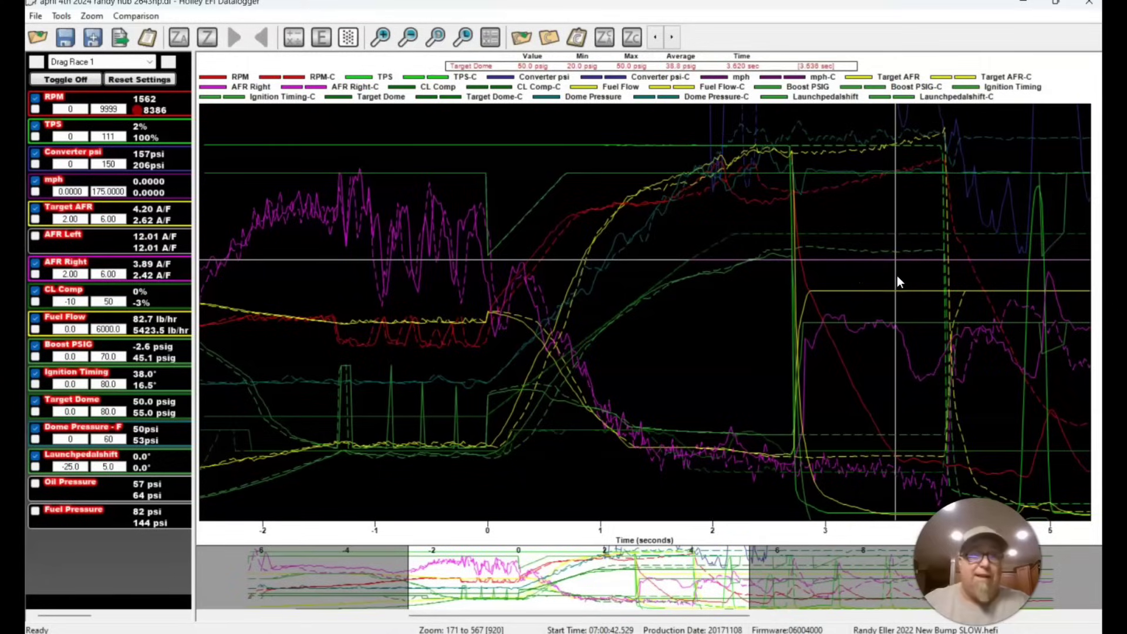
left_click(910, 273)
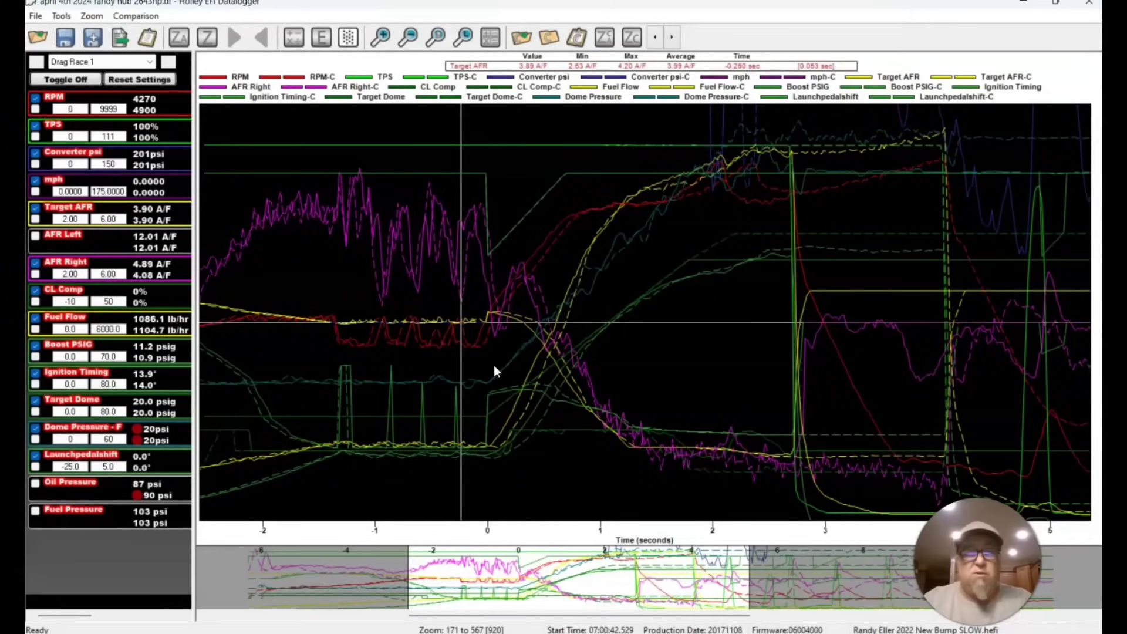
Step: Advance the data cursor from about -0.28 to 2.44 seconds, following both logs' RPM, AFR, fuel flow and boost from launch
key("Right")
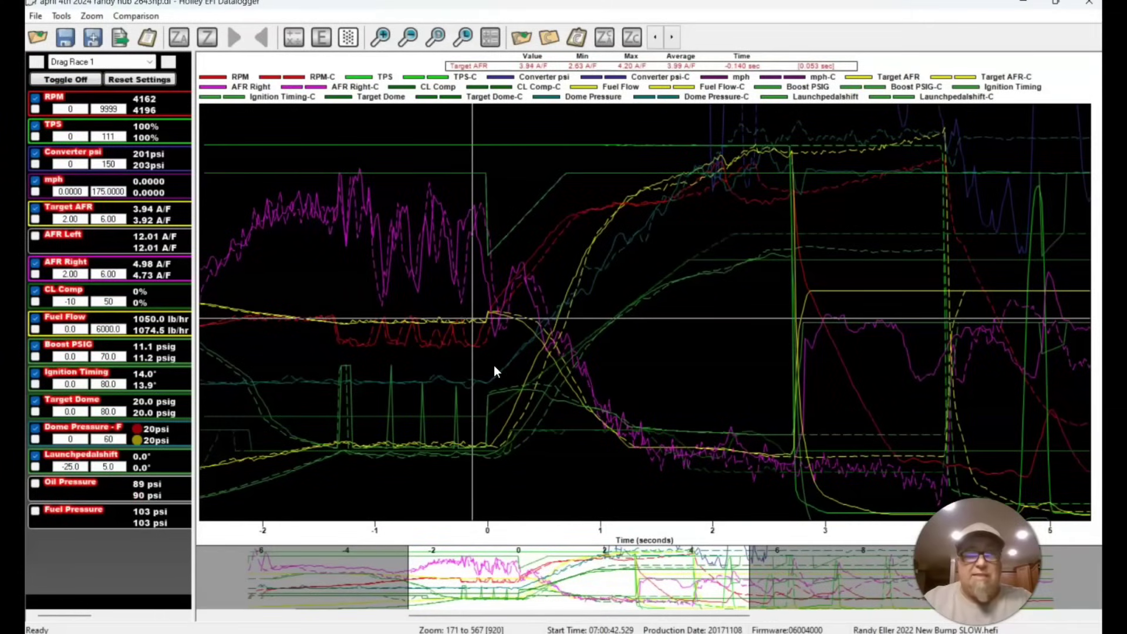
key("Right")
key("Right")
key("Right")
key("Right")
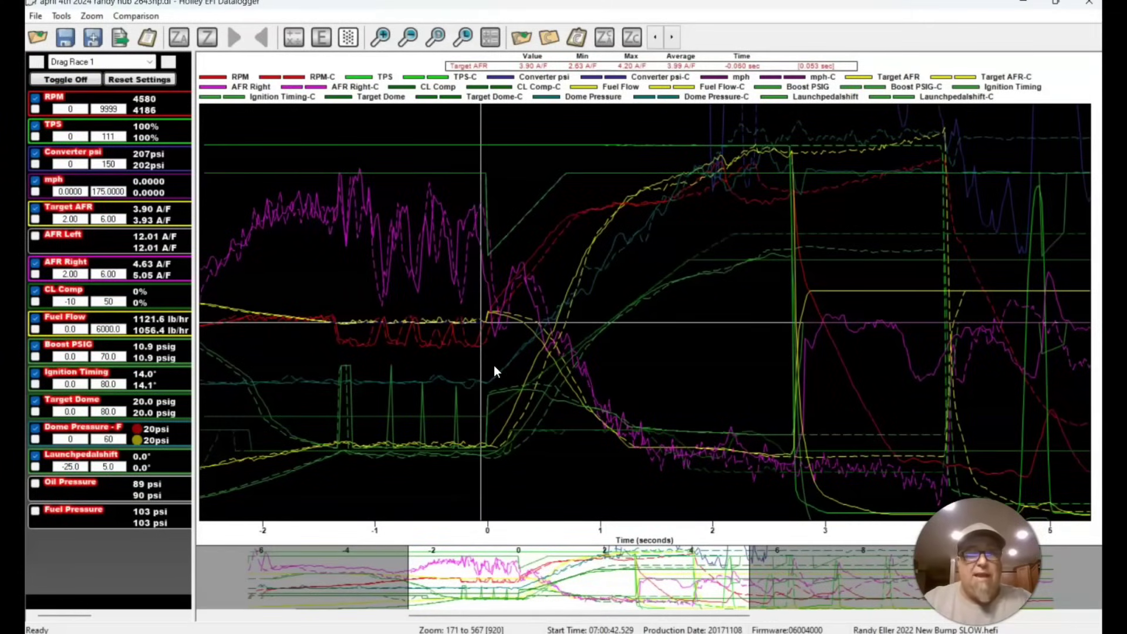
key("Right")
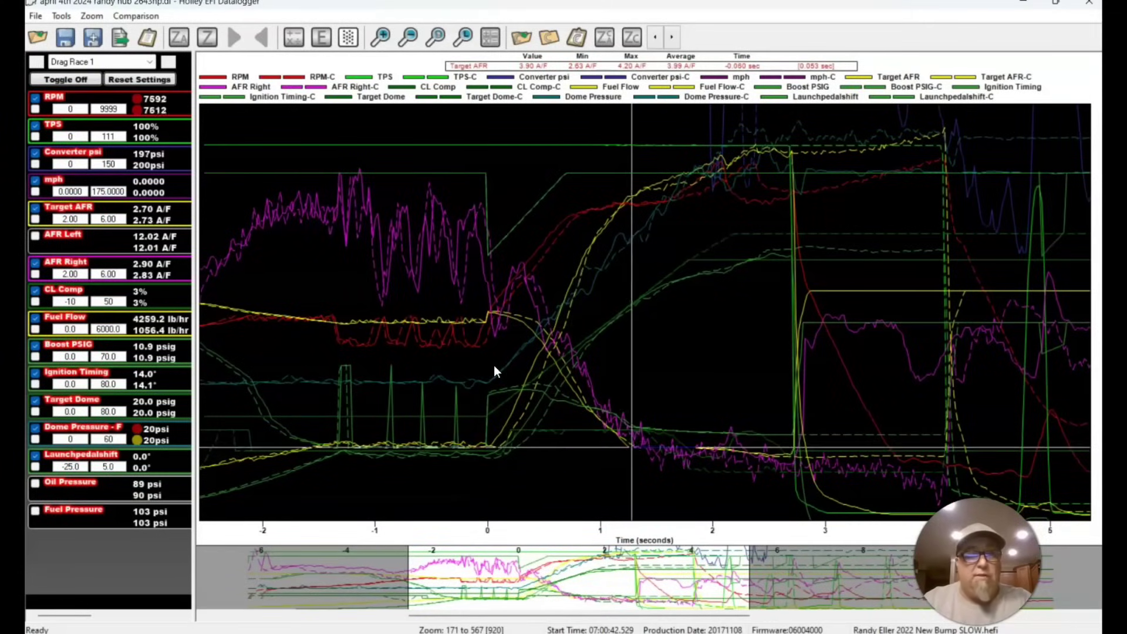
key("Right")
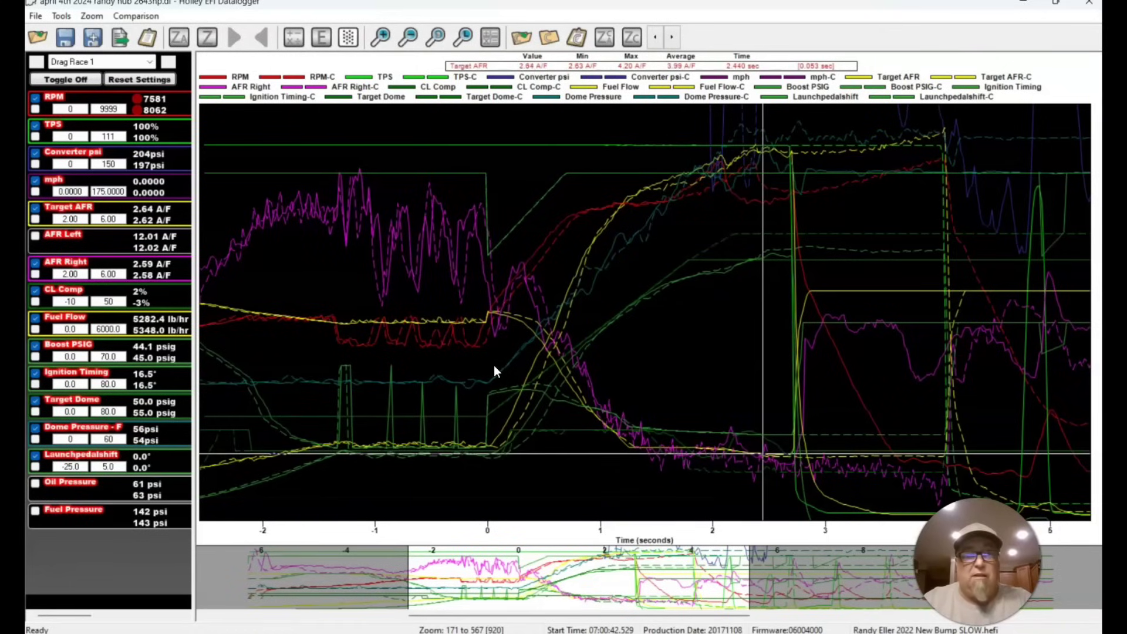
Step: Continue the data cursor to about 3.82 seconds, examining the comparison log's RPM, AFR, fuel flow and boost late in the pull
key("Right")
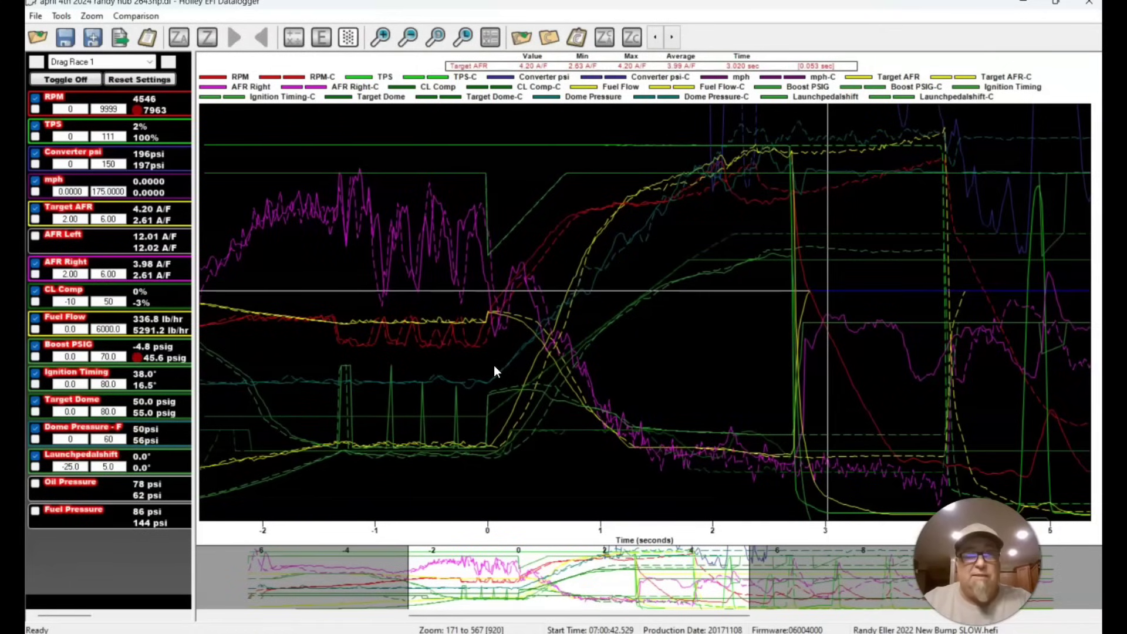
key("Right")
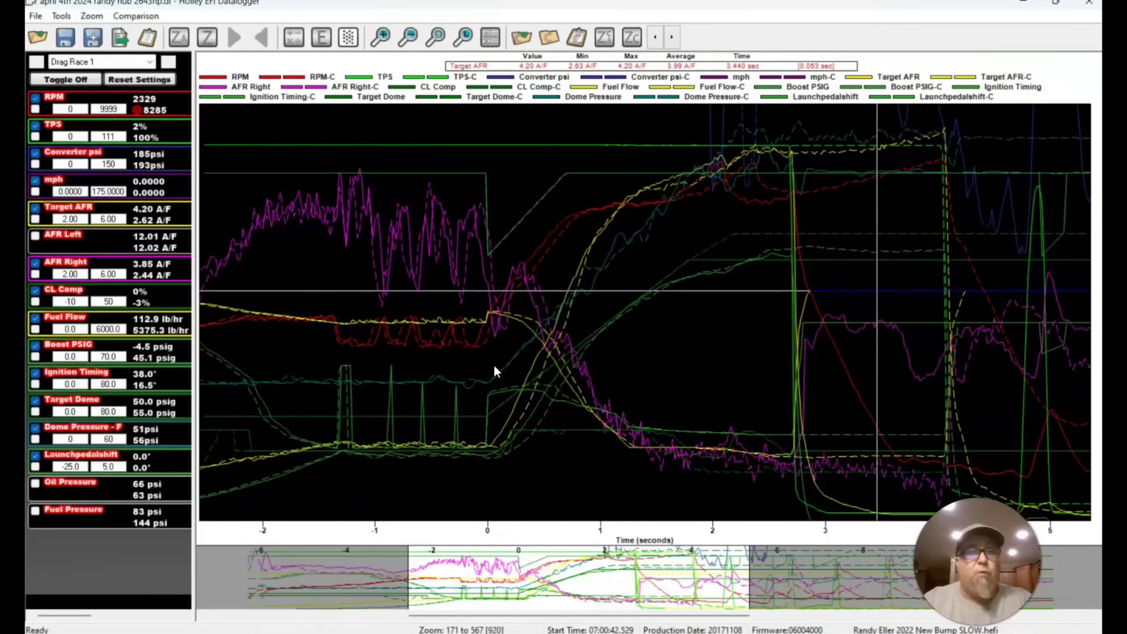
key("Right")
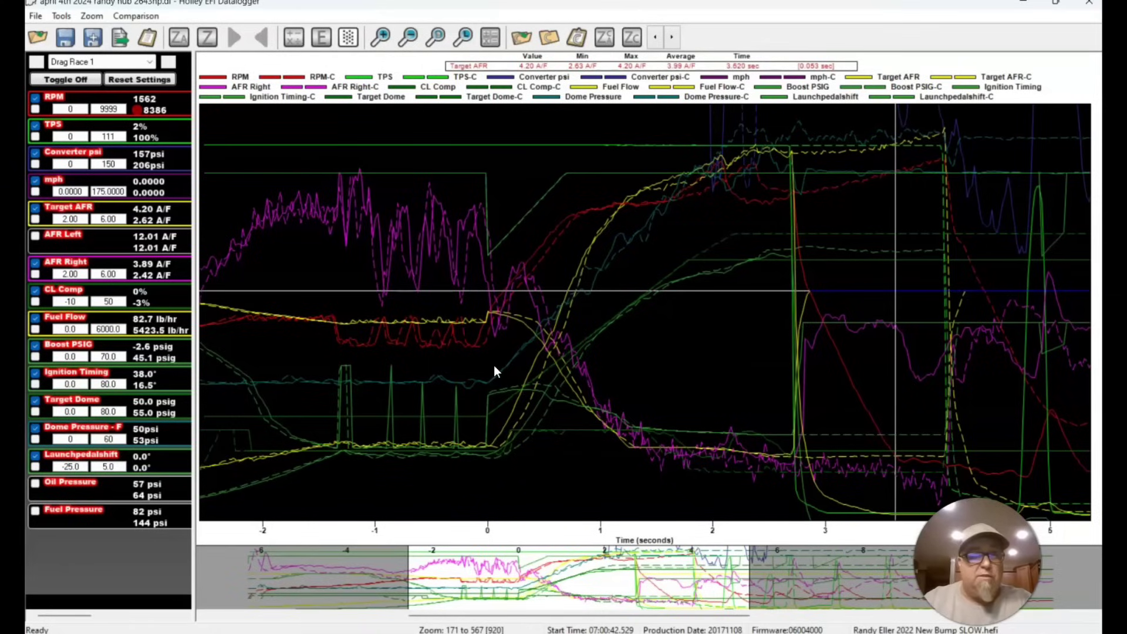
key("Right")
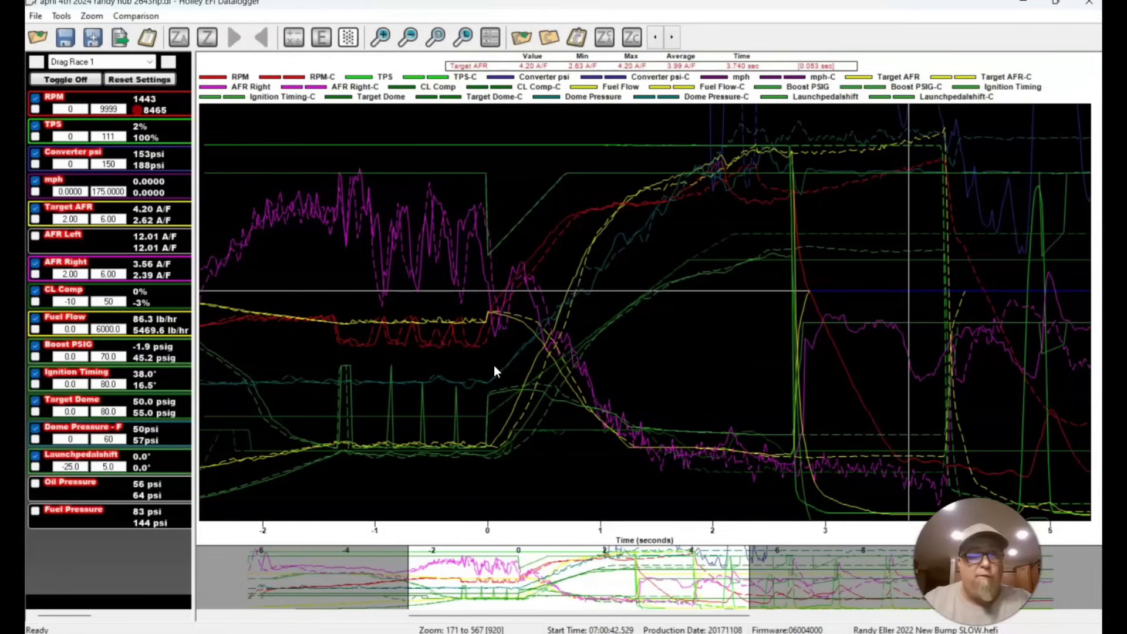
key("Right")
key("Right")
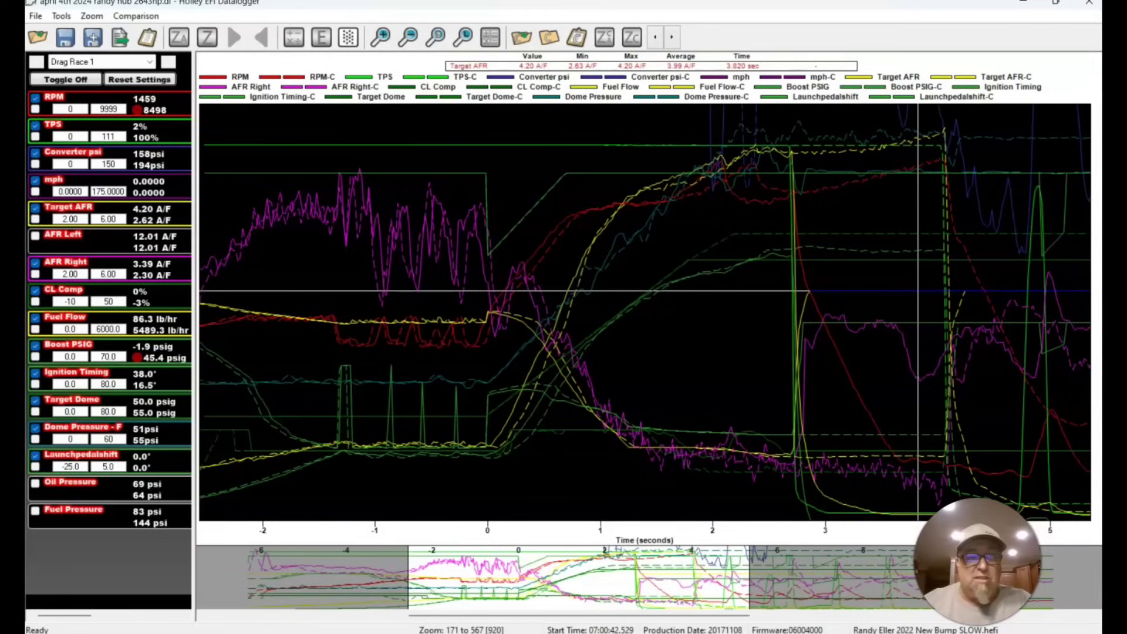
Step: Switch to the Holley EFI V6 tuning software and view the Target Air/Fuel Ratio table
left_click(323, 597)
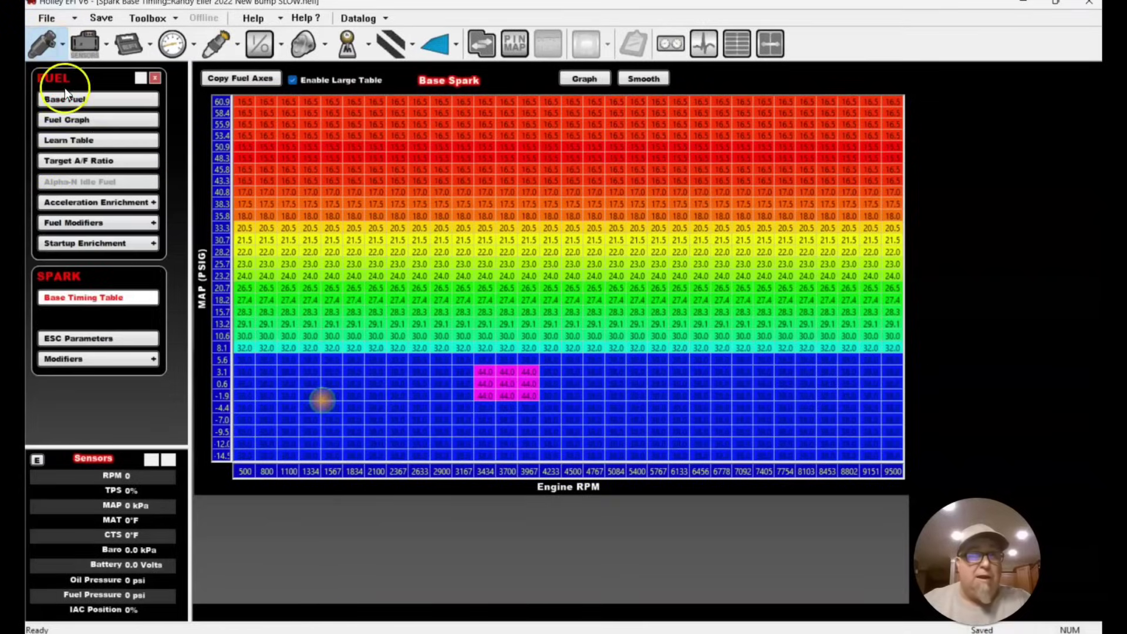
left_click(66, 94)
left_click(88, 161)
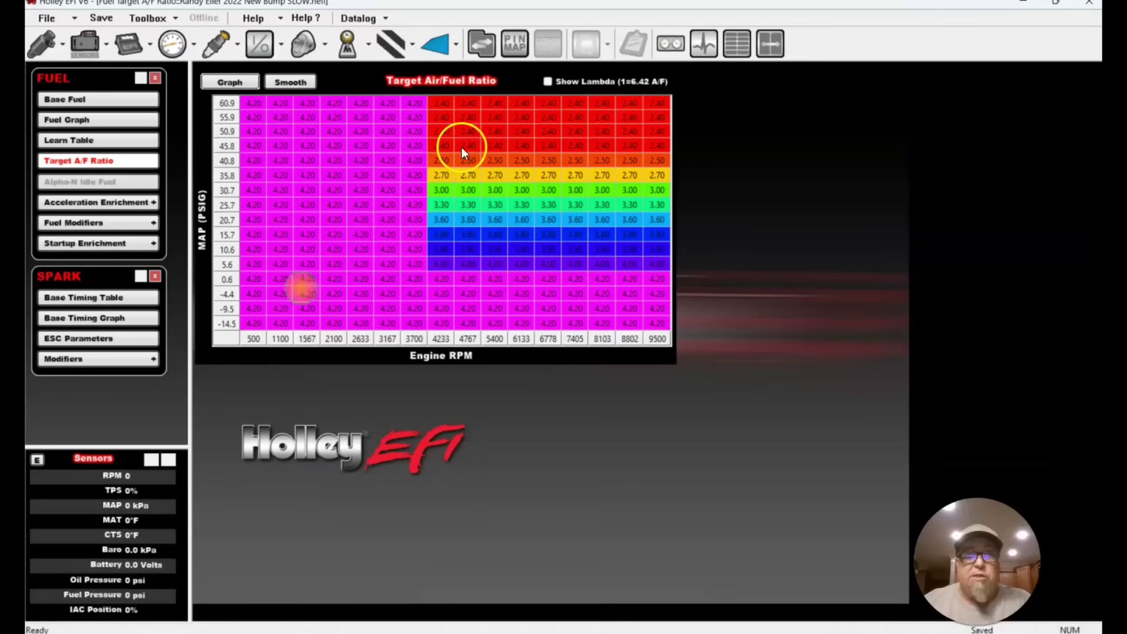
Step: View the Base Fuel table, converting it to volumetric efficiency and back to fuel flow in lb/hr
left_click(77, 100)
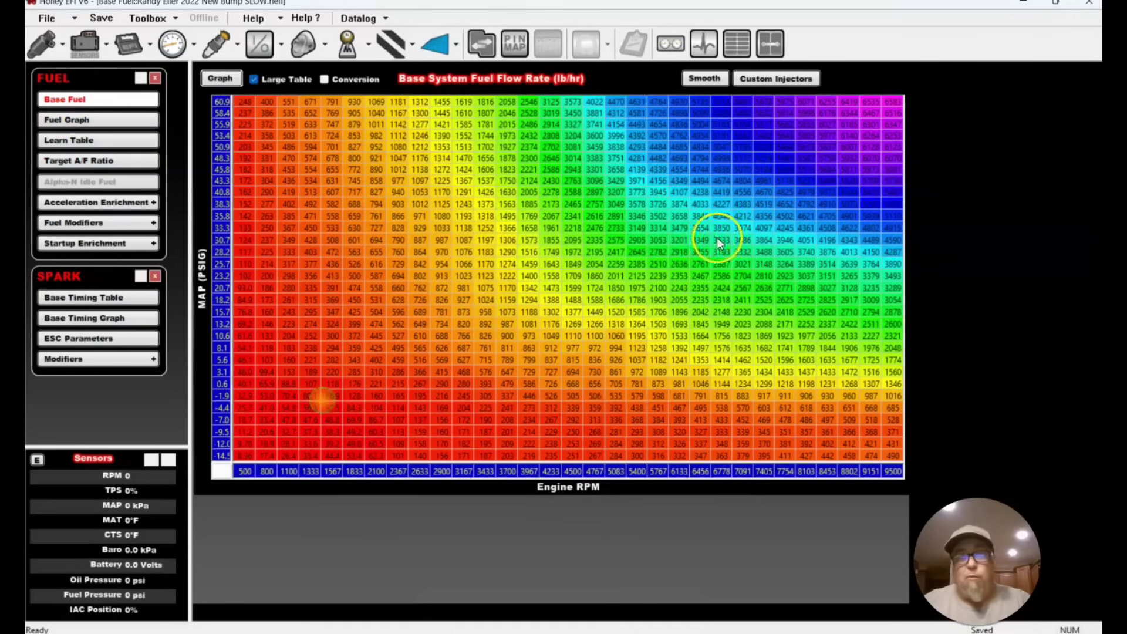
left_click(322, 80)
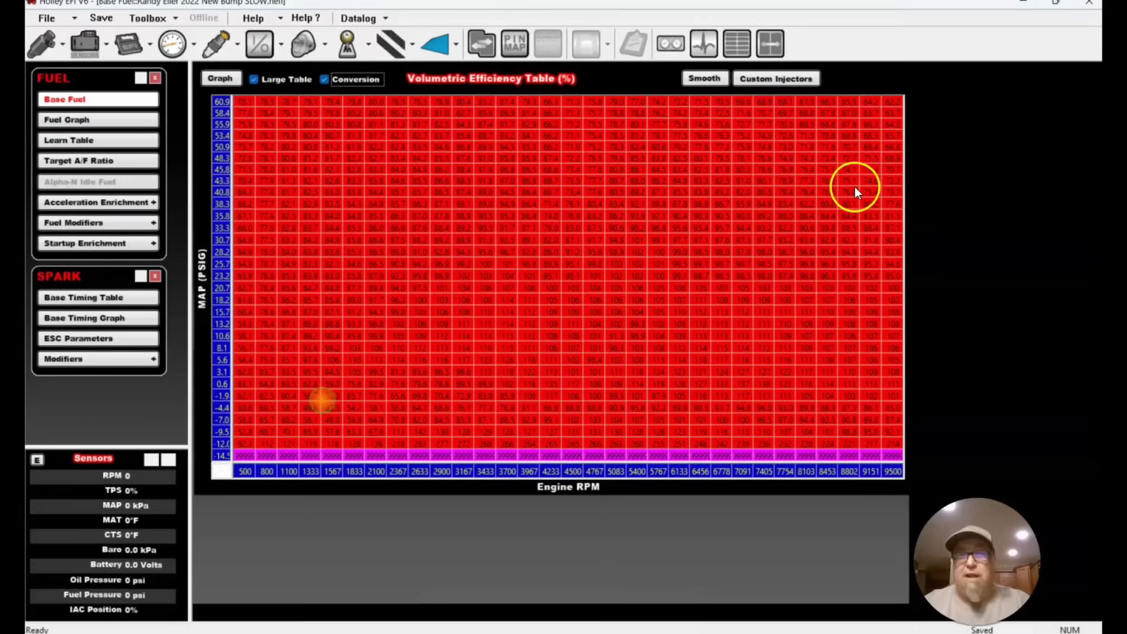
left_click(324, 80)
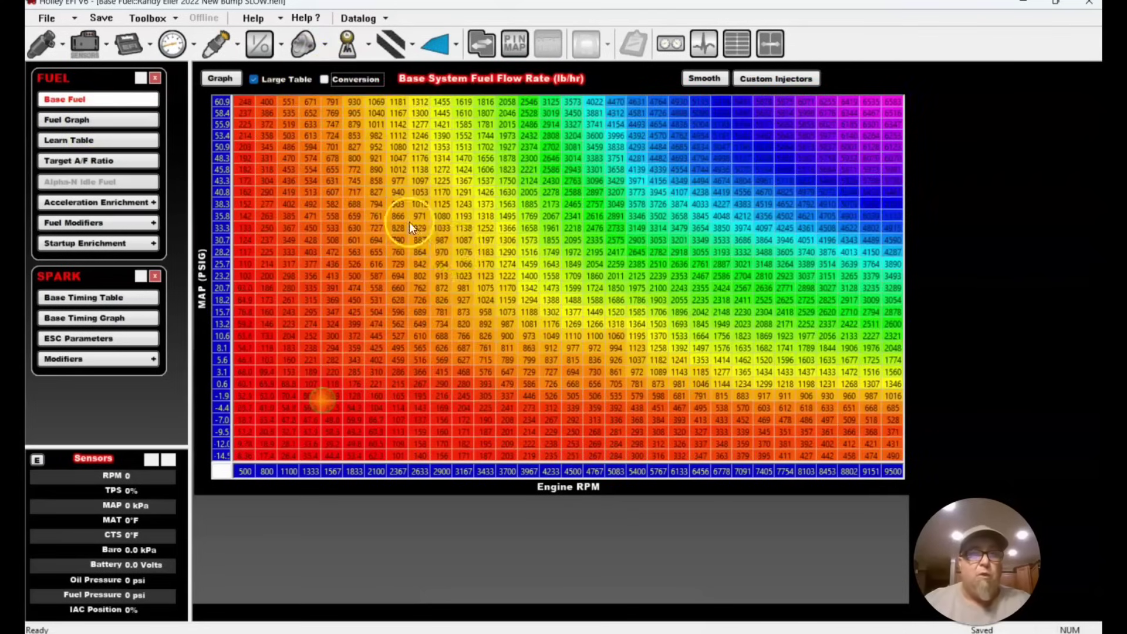